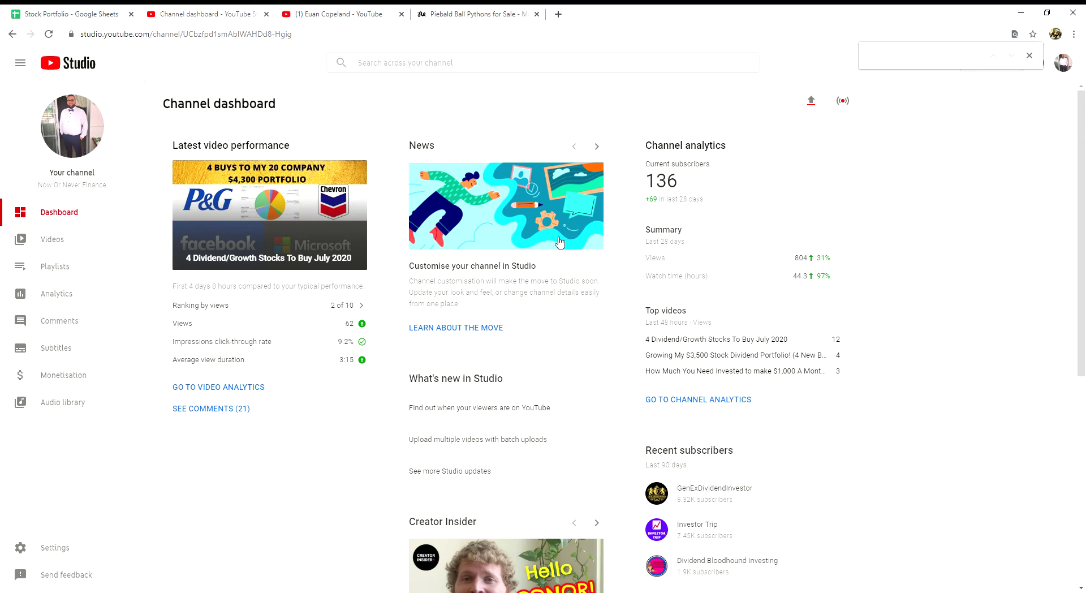
Look over the YouTube Studio channel dashboard and the other creator's YouTube channel page, ending back on the dashboard.
scroll(560, 243, down, 1)
scroll(560, 243, up, 1)
scroll(502, 95, down, 1)
scroll(503, 94, up, 1)
click(328, 22)
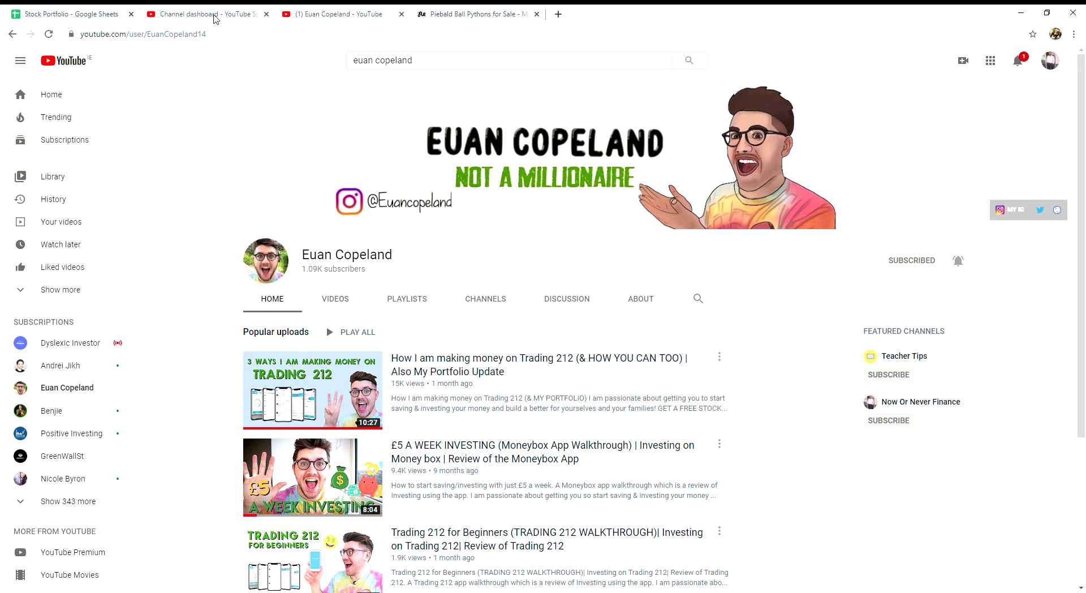
click(214, 15)
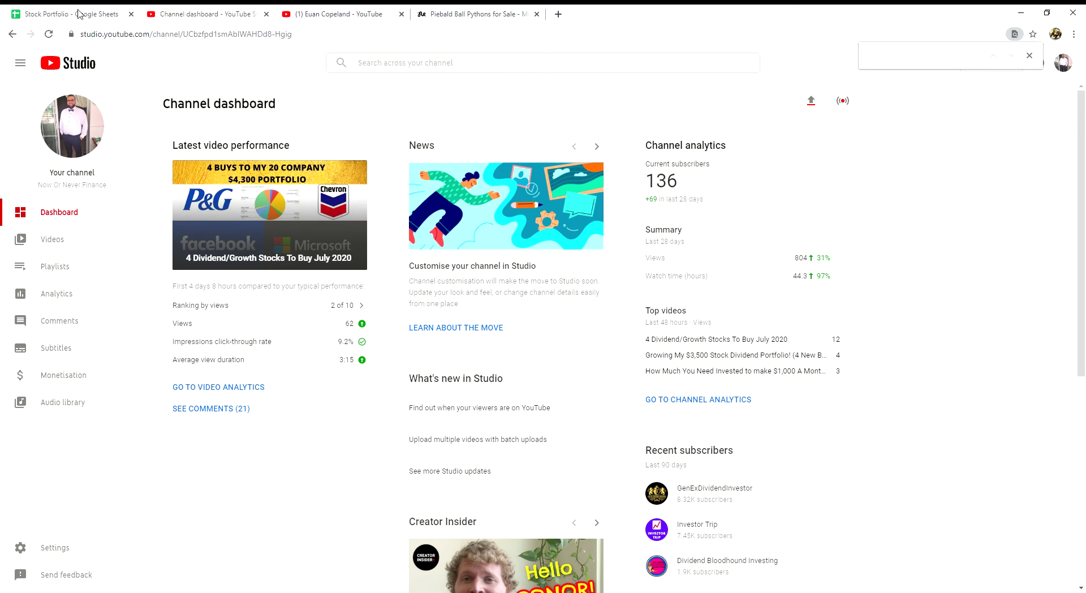
Switch to the Stock Portfolio spreadsheet in Google Sheets and review Apple's row cell by cell from company name to annual income.
click(79, 13)
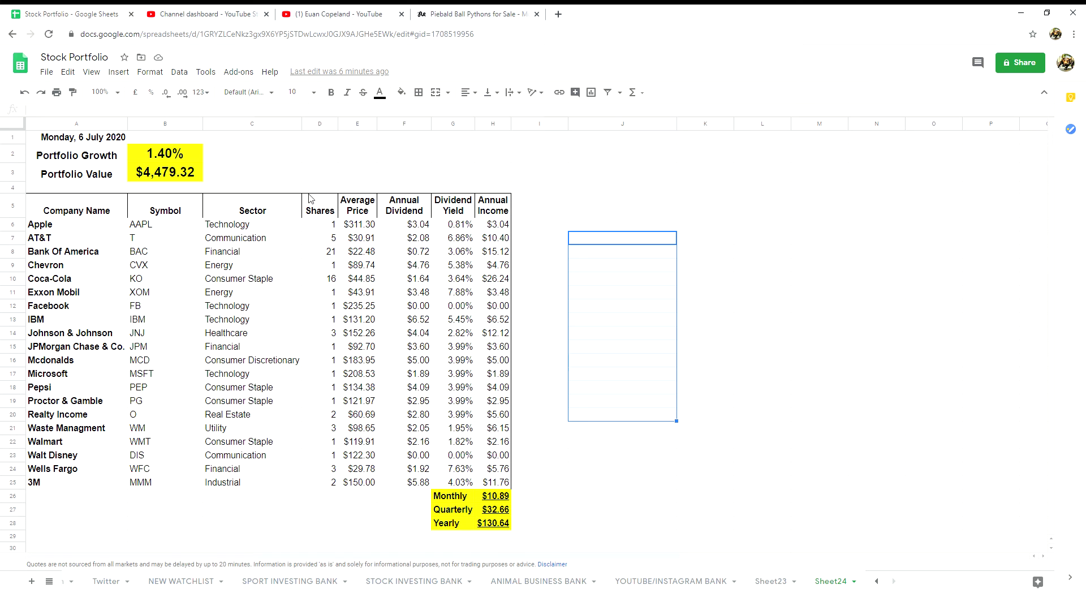
click(80, 229)
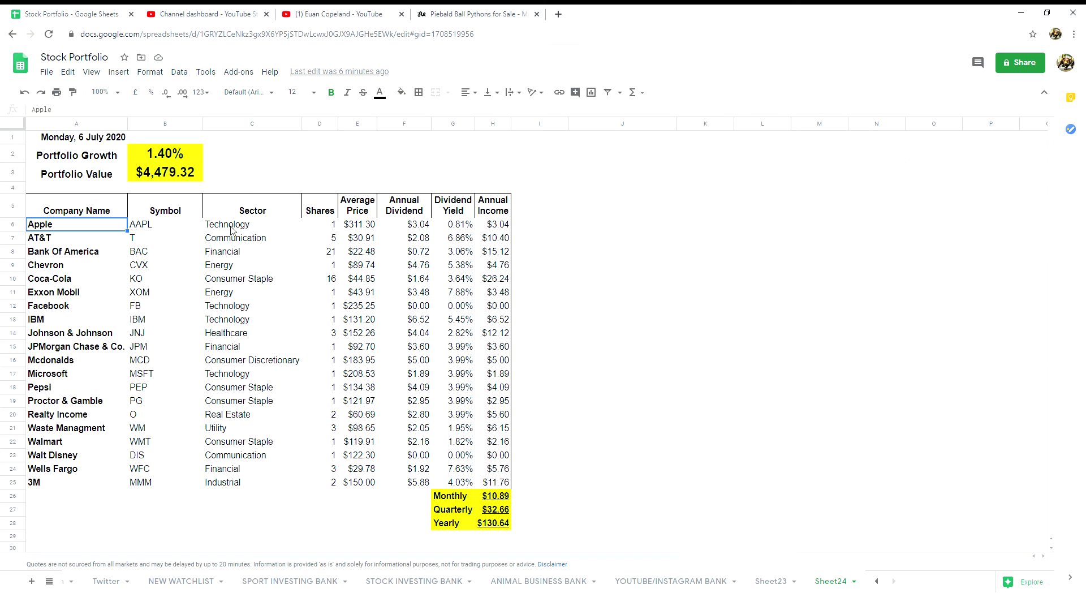
key(Right)
key(Right)
key(Right)
key(Right)
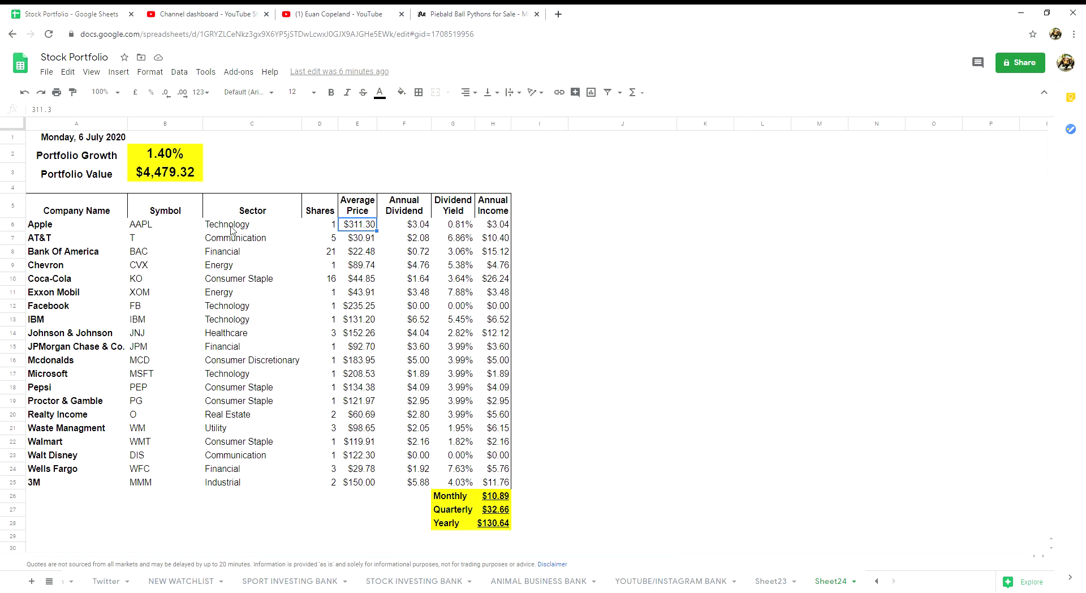
key(Right)
key(Right)
key(Right)
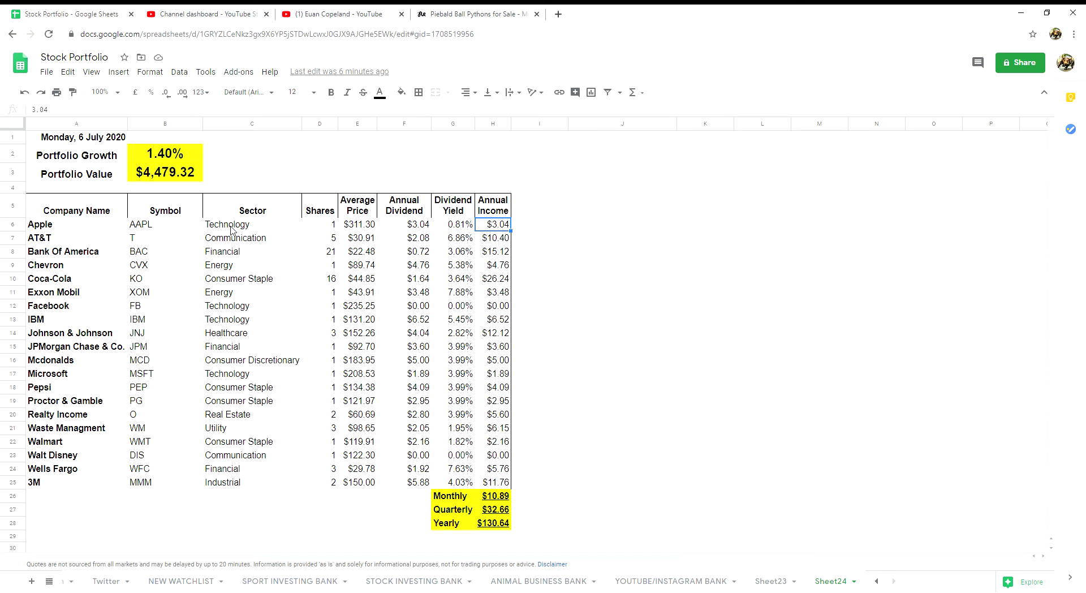
key(Left)
key(Left)
key(Left)
key(Left)
key(Left)
key(Left)
key(Left)
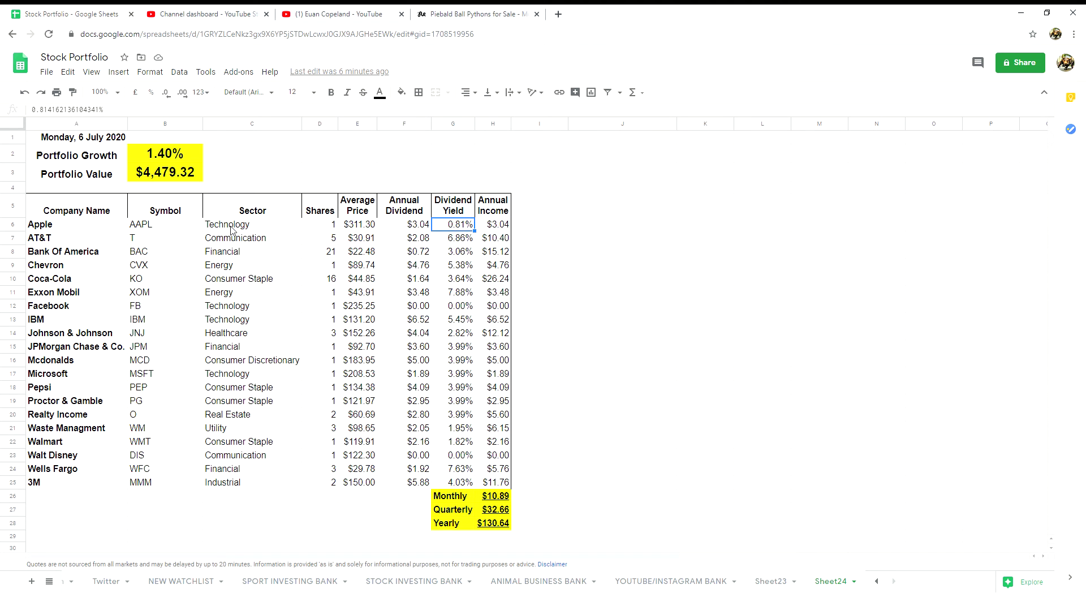
Review the AT&T row across its sector, shares, average price, dividend, yield and annual income.
key(Down)
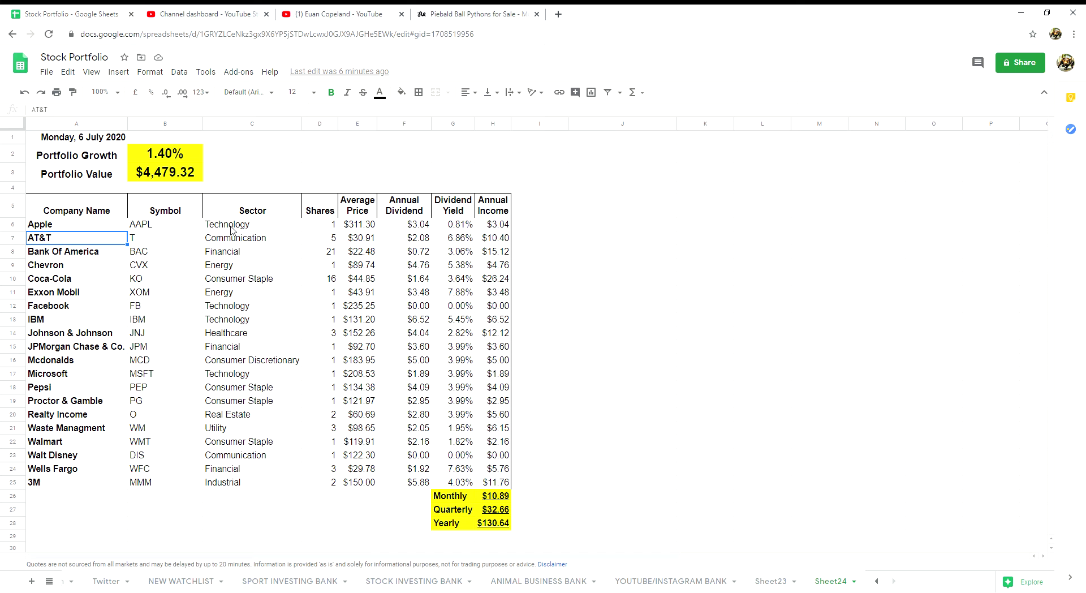
key(Right)
key(Right)
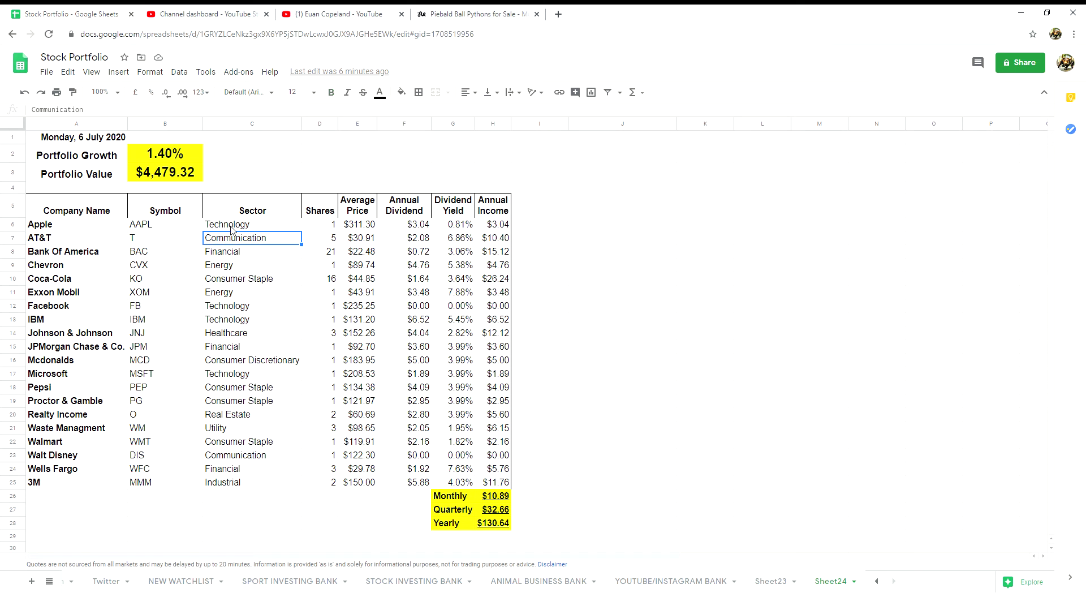
key(Right)
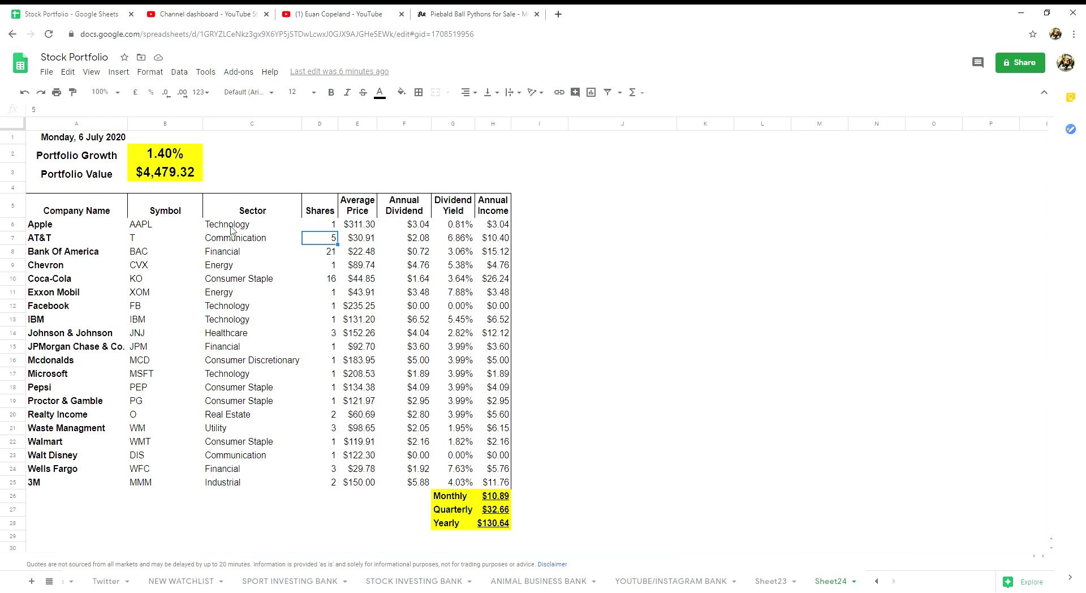
key(Right)
key(Right)
key(Right)
key(Right)
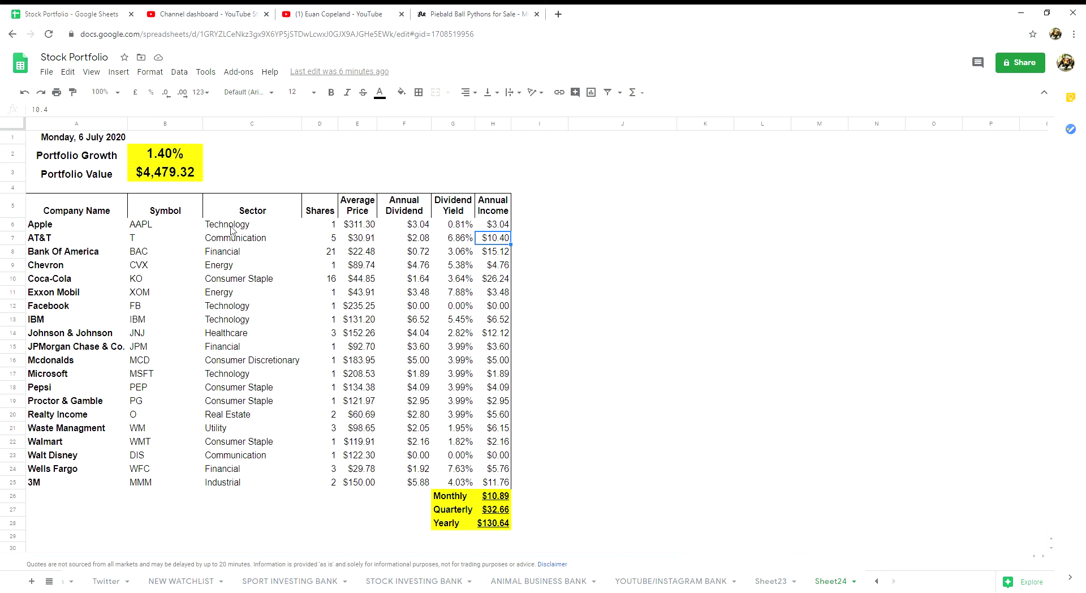
key(Return)
Review the Bank Of America row from company name through shares and average price to annual income.
click(81, 259)
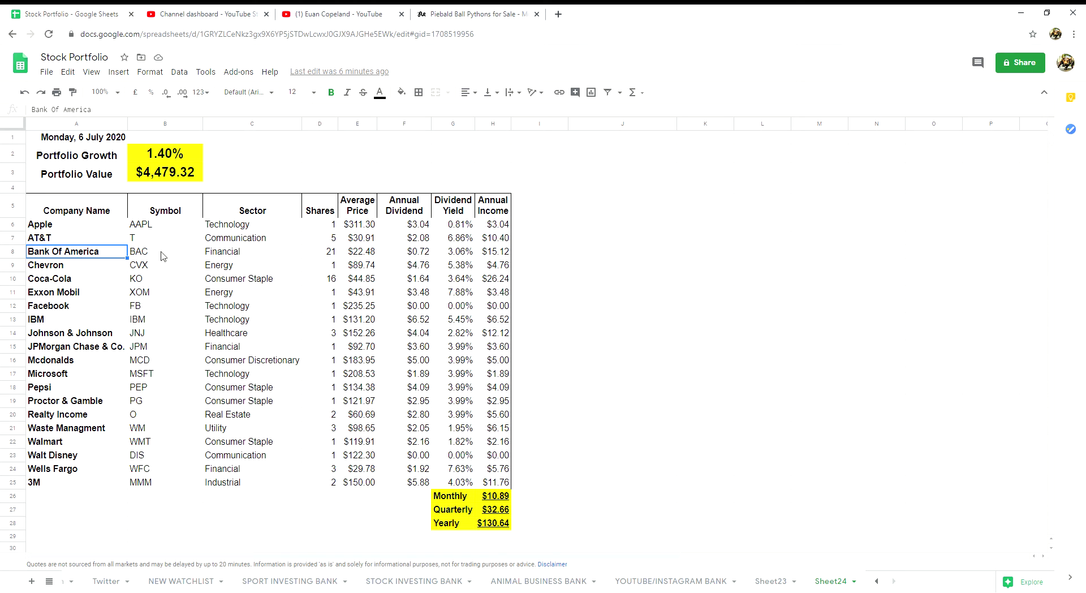
key(Right)
key(Right)
key(Right)
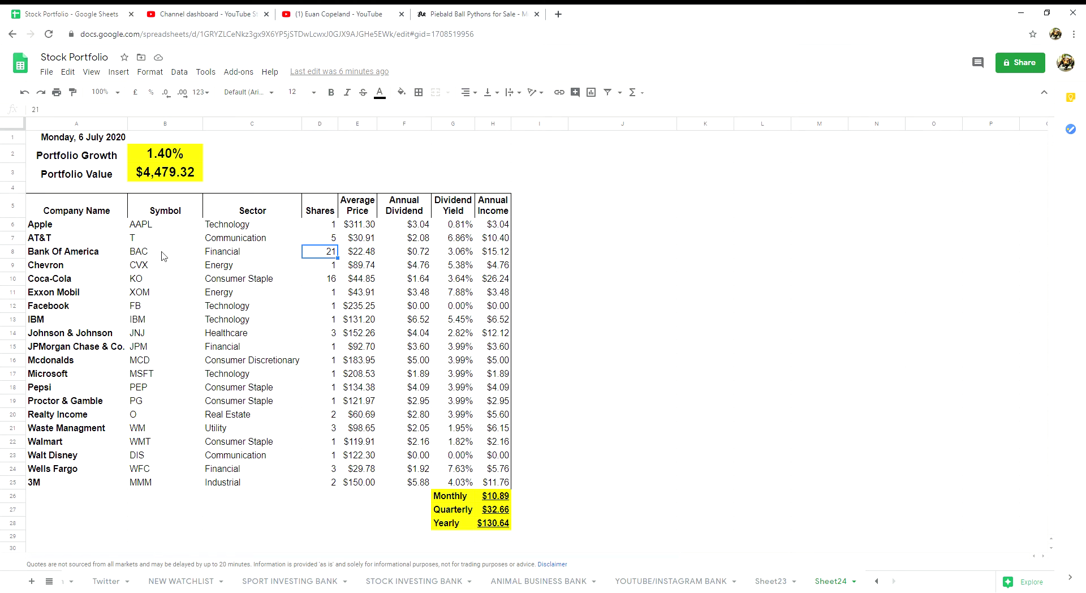
key(Right)
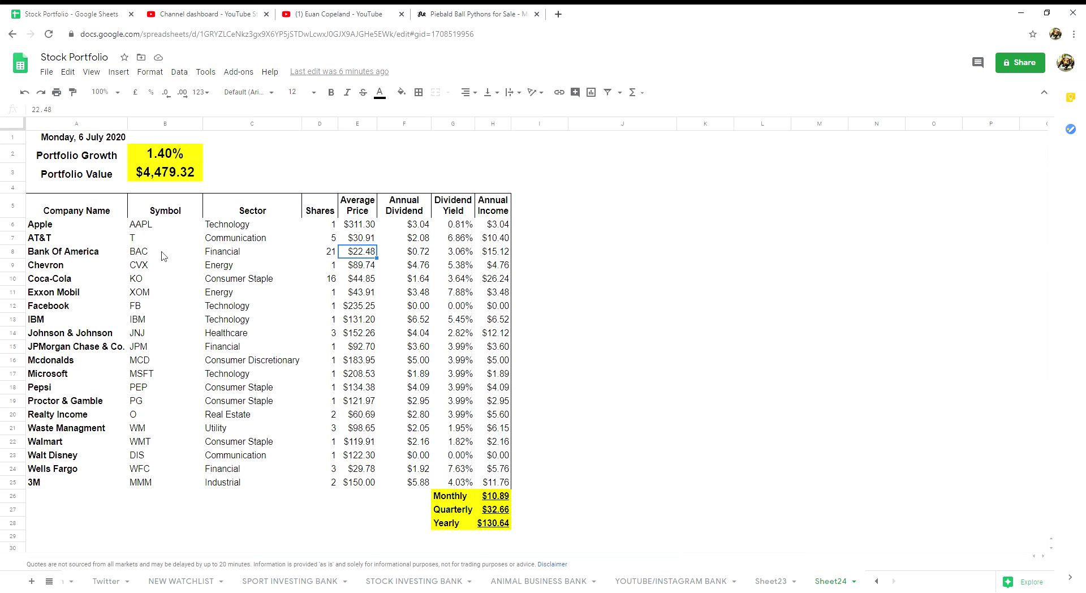
key(Right)
key(Right)
key(Right)
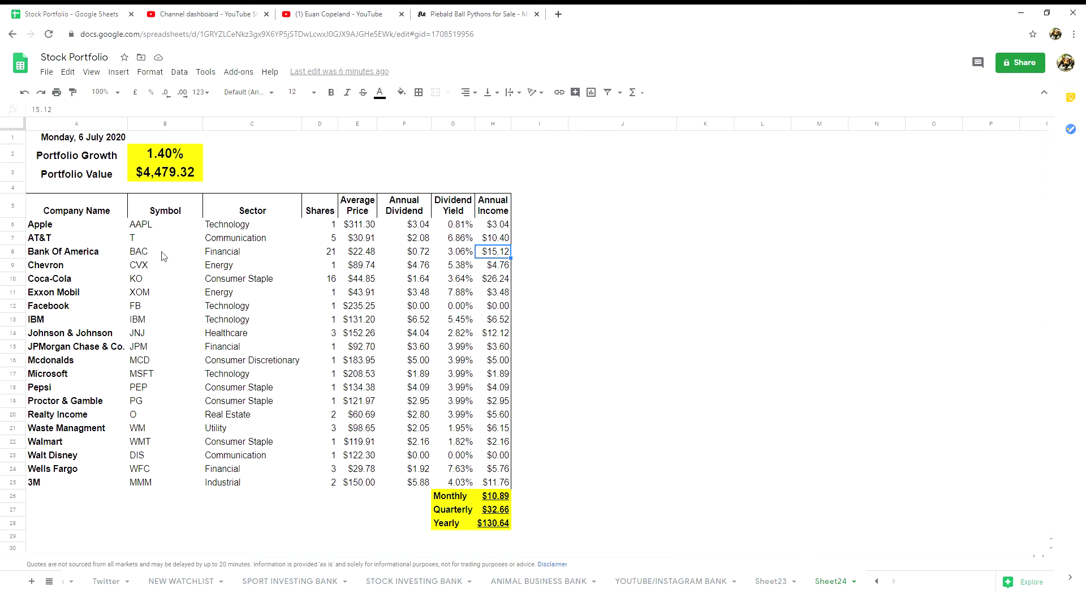
key(Left)
key(Left)
key(Left)
key(Left)
key(Left)
key(Left)
key(Left)
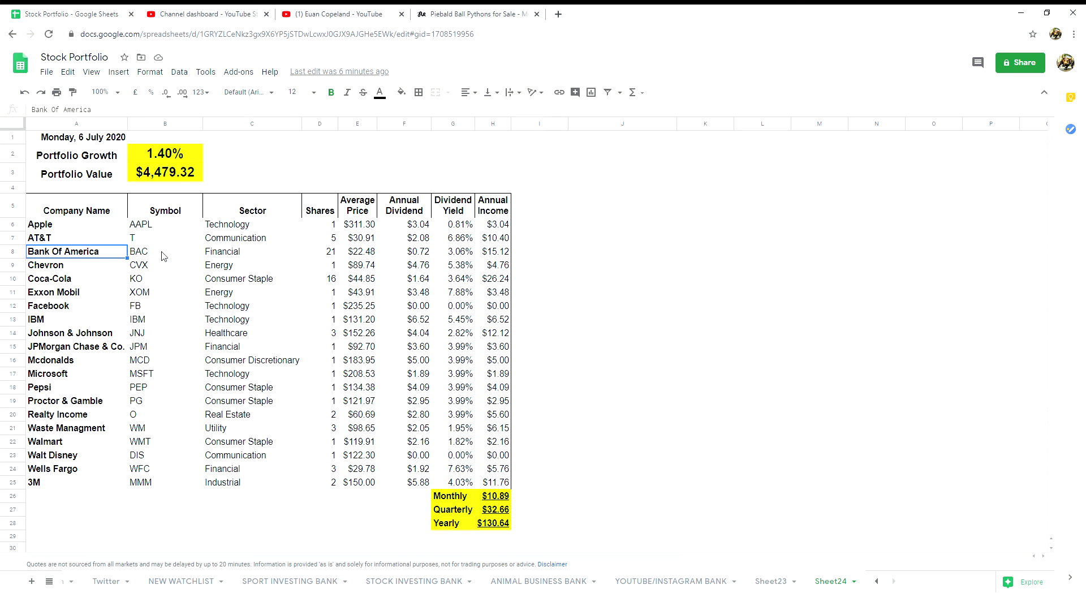
Review the Chevron row from company name through symbol, sector and average price to annual income.
key(Down)
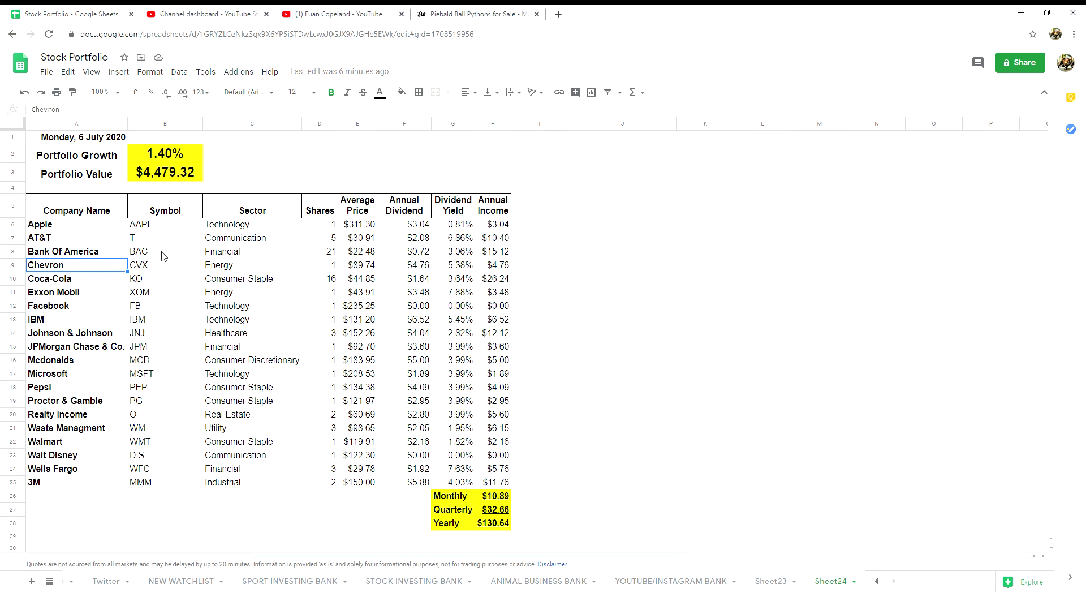
key(Right)
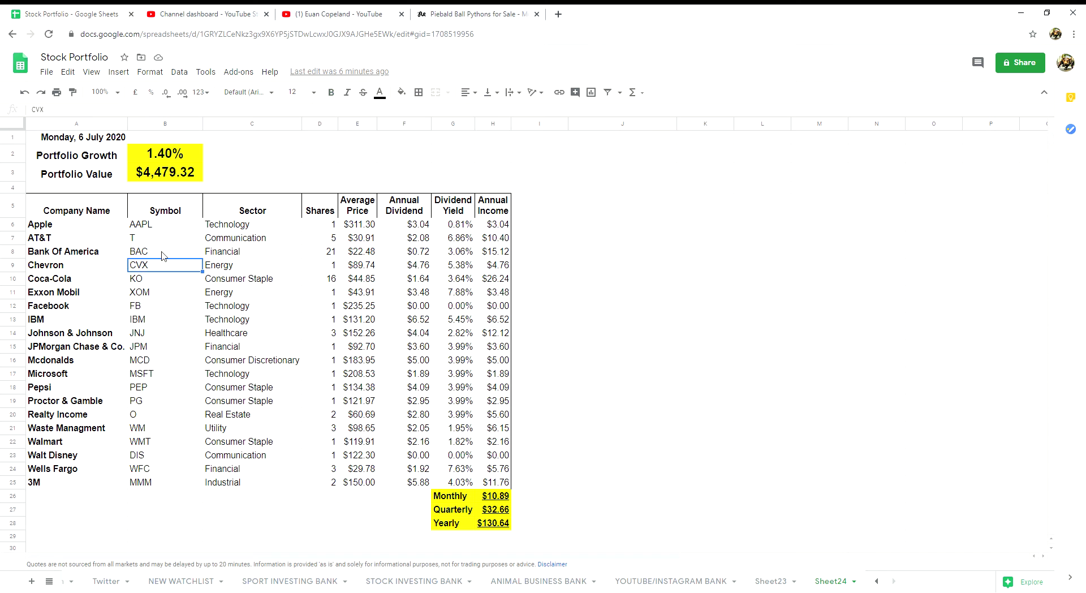
key(Right)
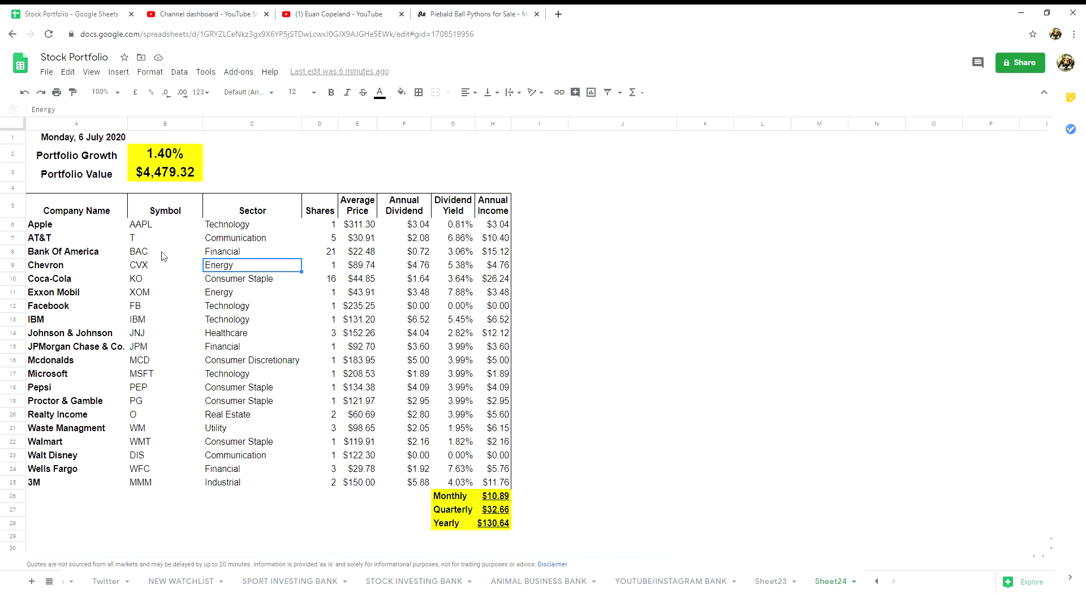
key(Right)
key(Right)
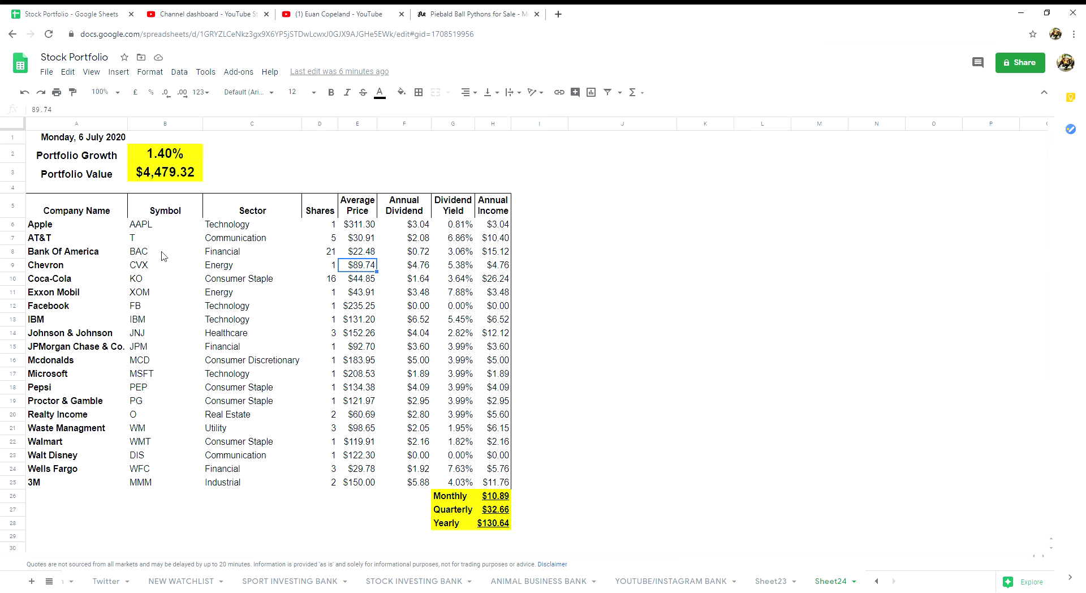
key(Right)
key(Right)
key(Right)
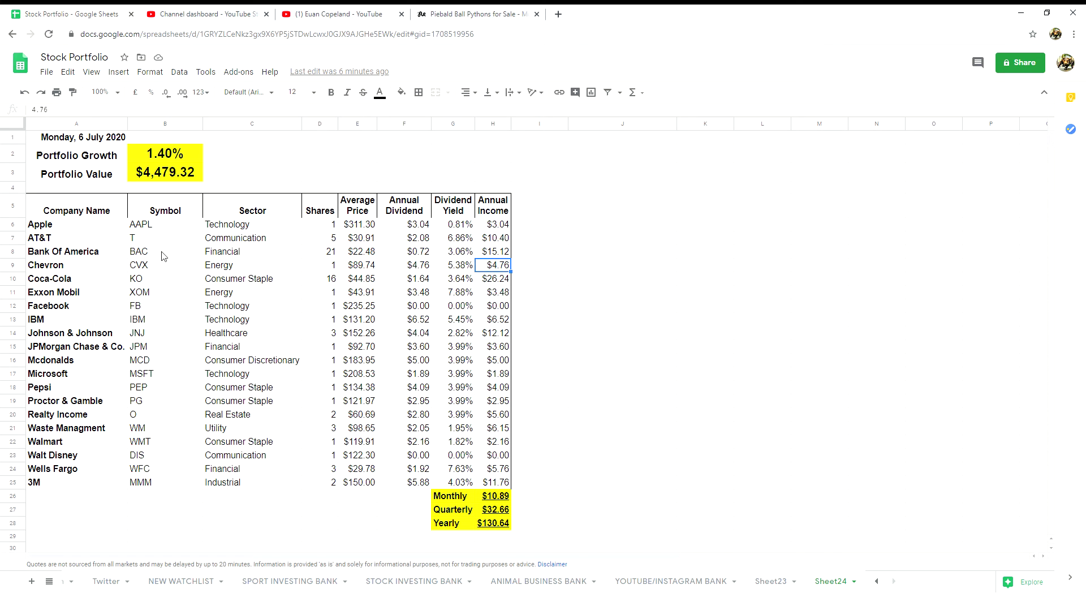
key(Left)
key(Left)
key(Left)
key(Left)
key(Left)
key(Left)
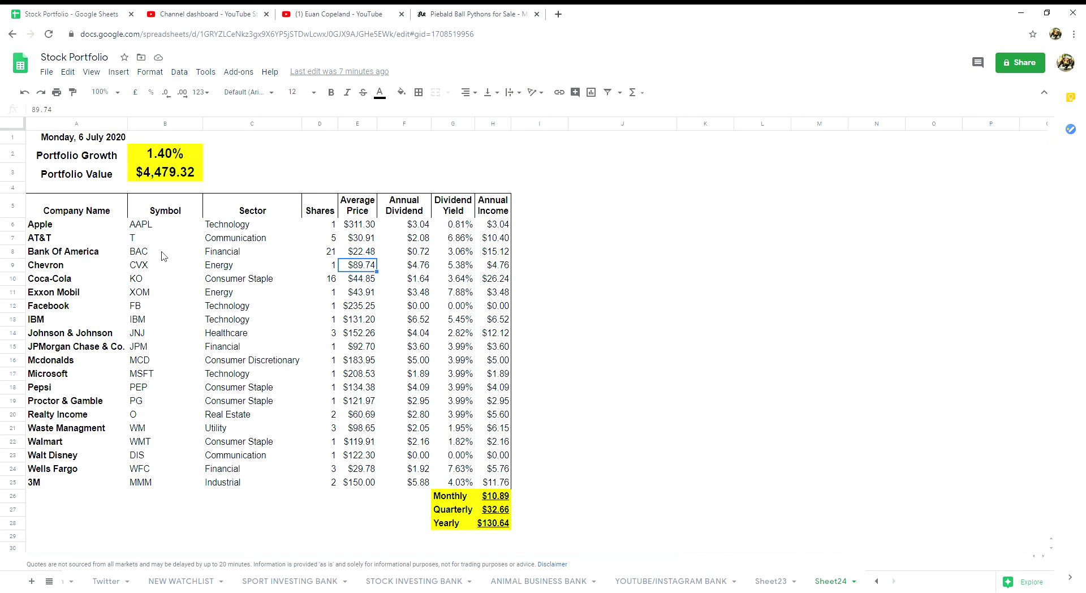
key(Left)
Review the Coca-Cola row from company name through symbol, sector, shares and average price to annual income.
key(Down)
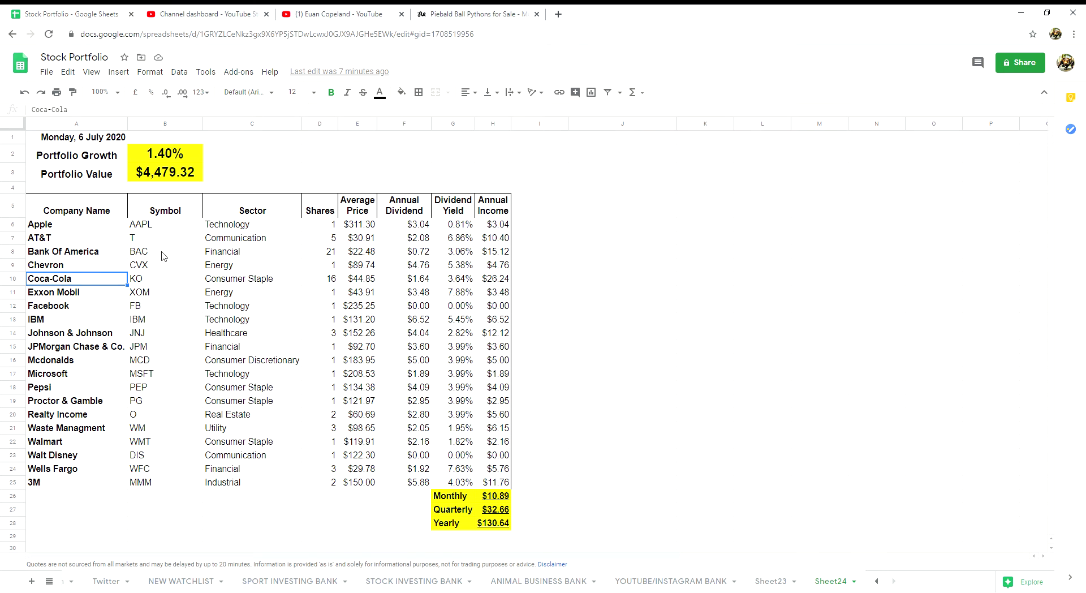
key(Right)
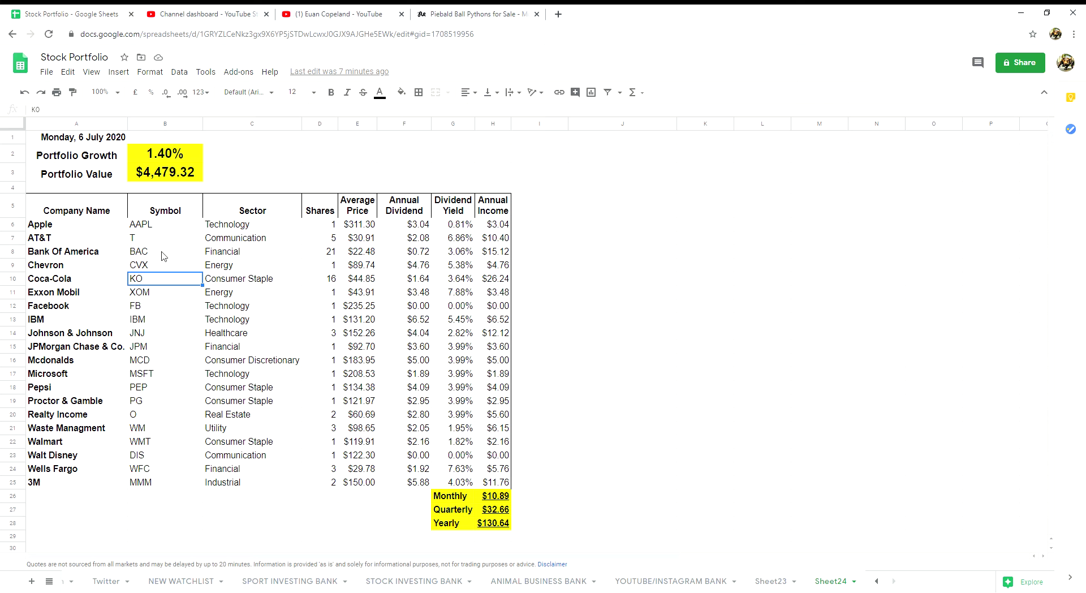
key(Right)
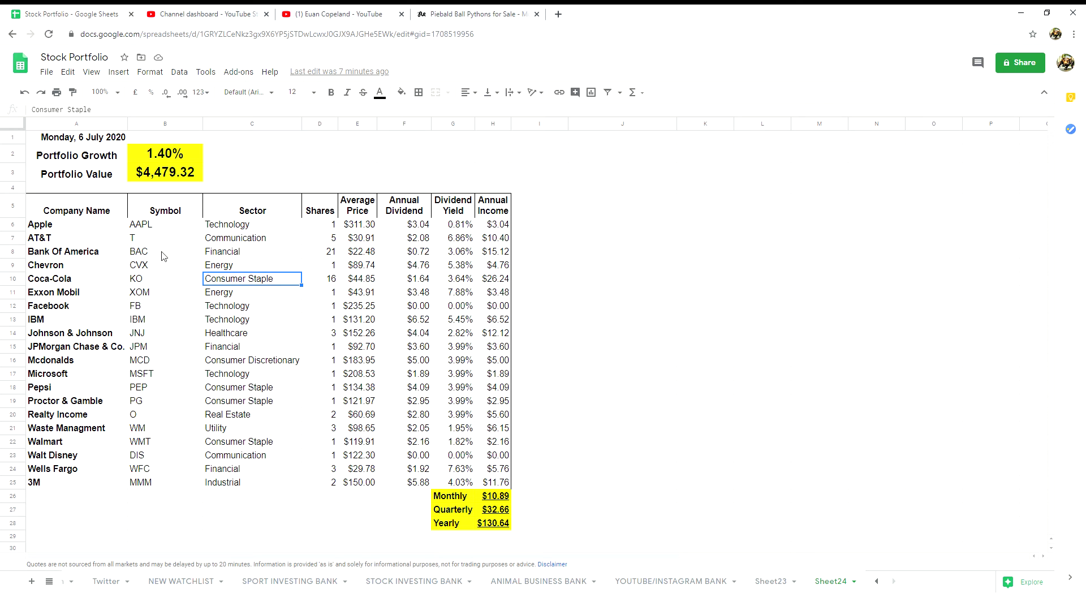
key(Right)
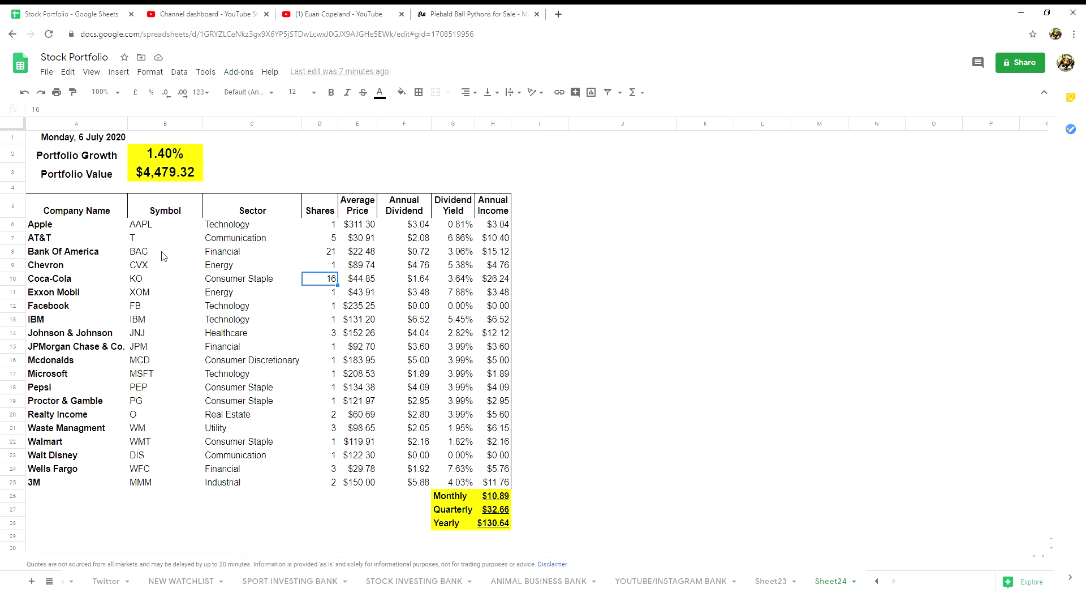
key(Right)
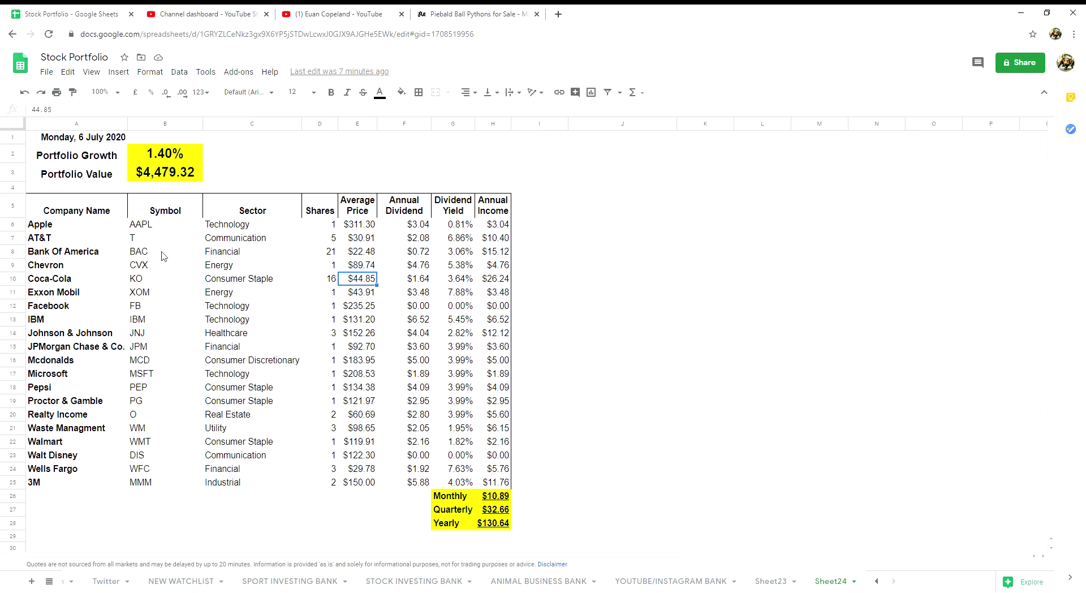
key(Right)
key(Right)
key(Right)
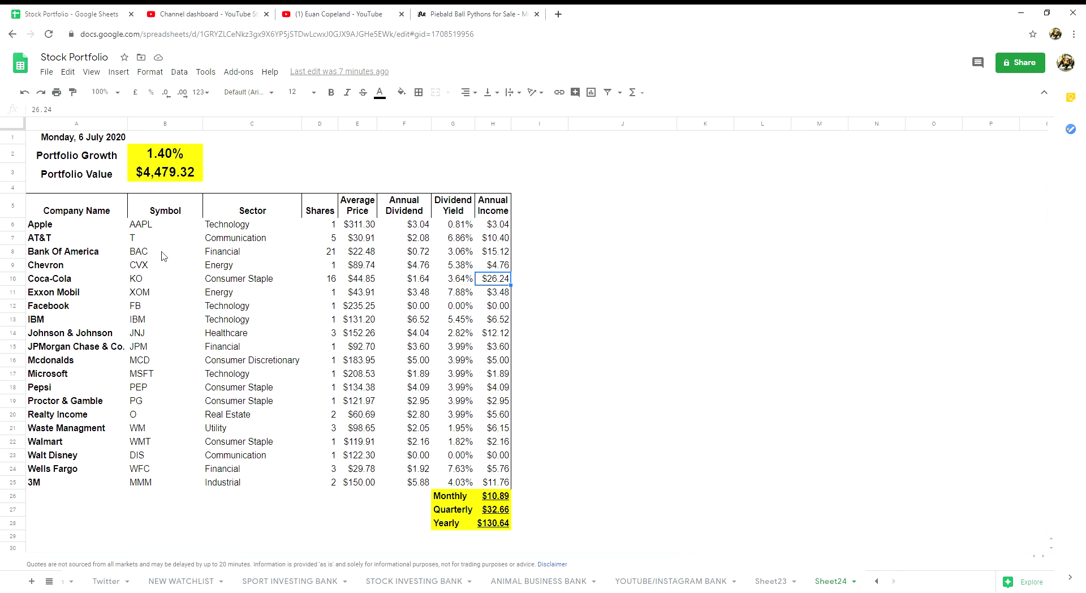
key(Left)
key(Left)
key(Left)
key(Left)
key(Left)
key(Left)
key(Left)
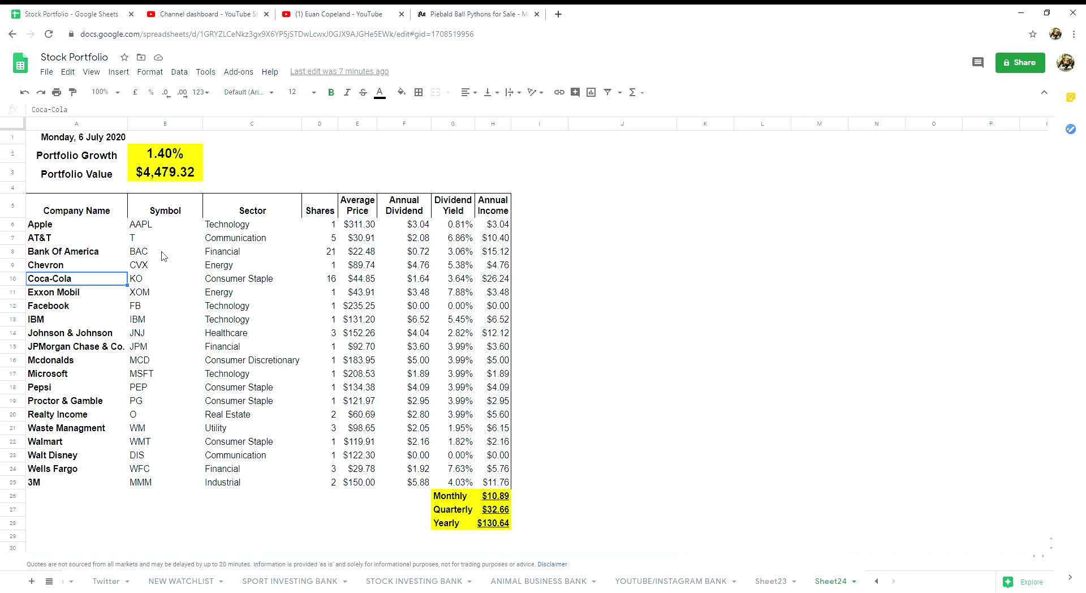
Review the Exxon Mobil row from company name through symbol, sector, shares and dividend yield to annual income.
key(Down)
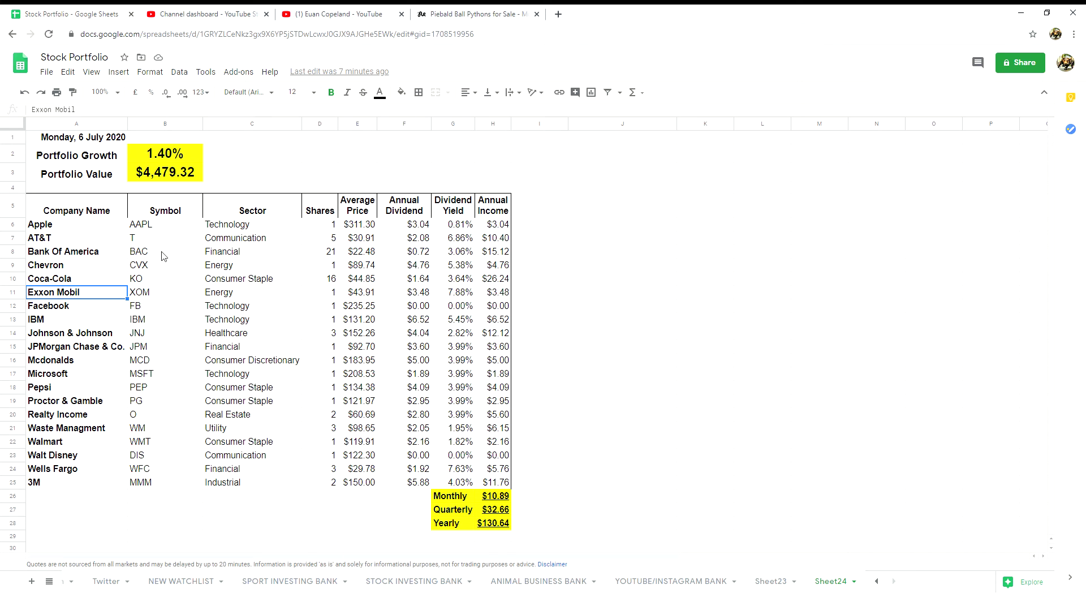
key(Right)
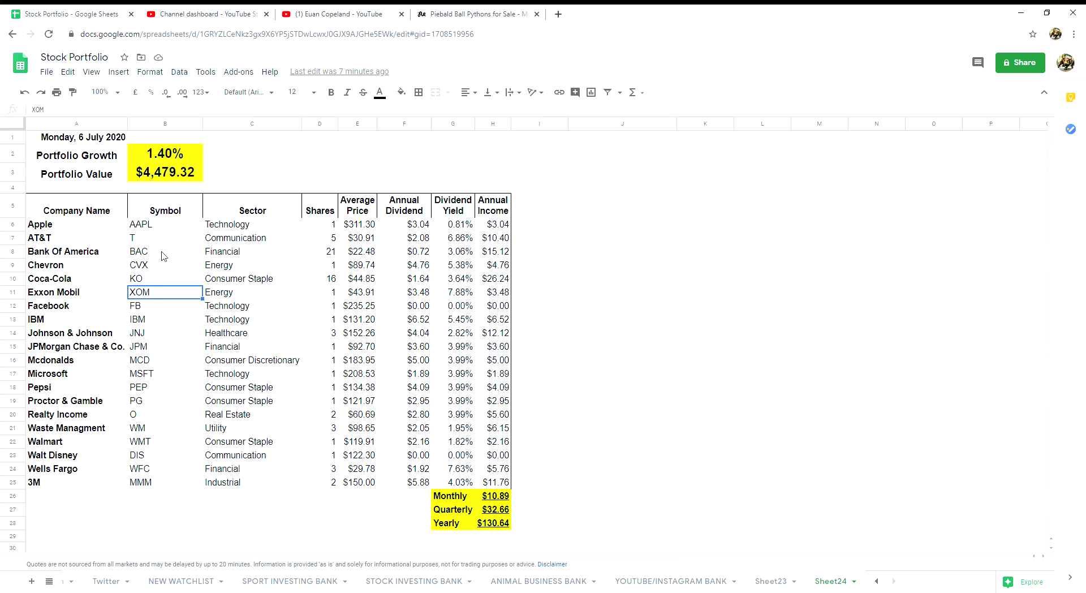
key(Right)
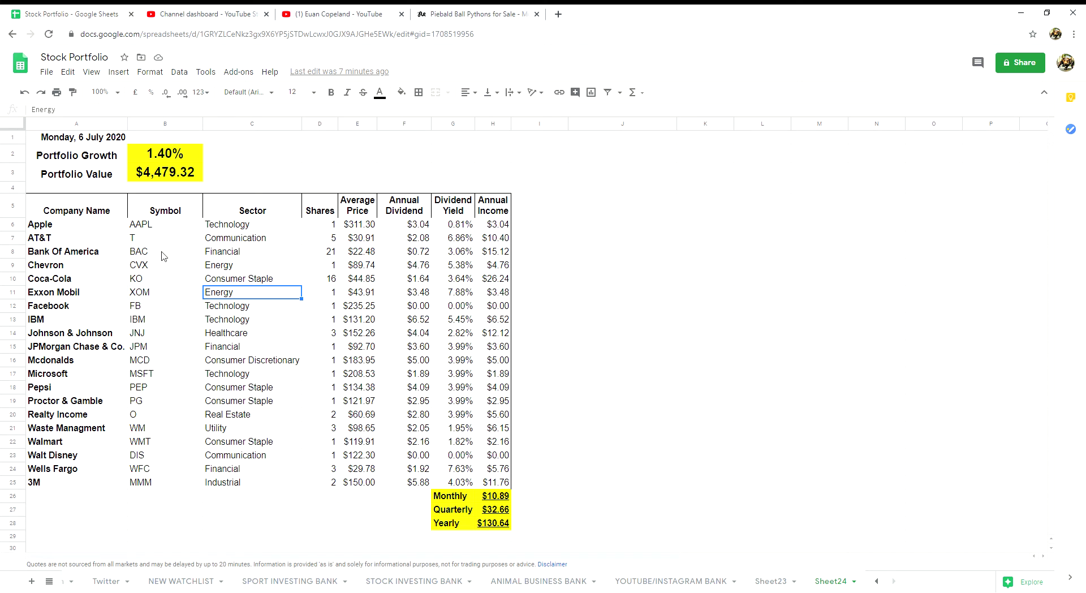
key(Right)
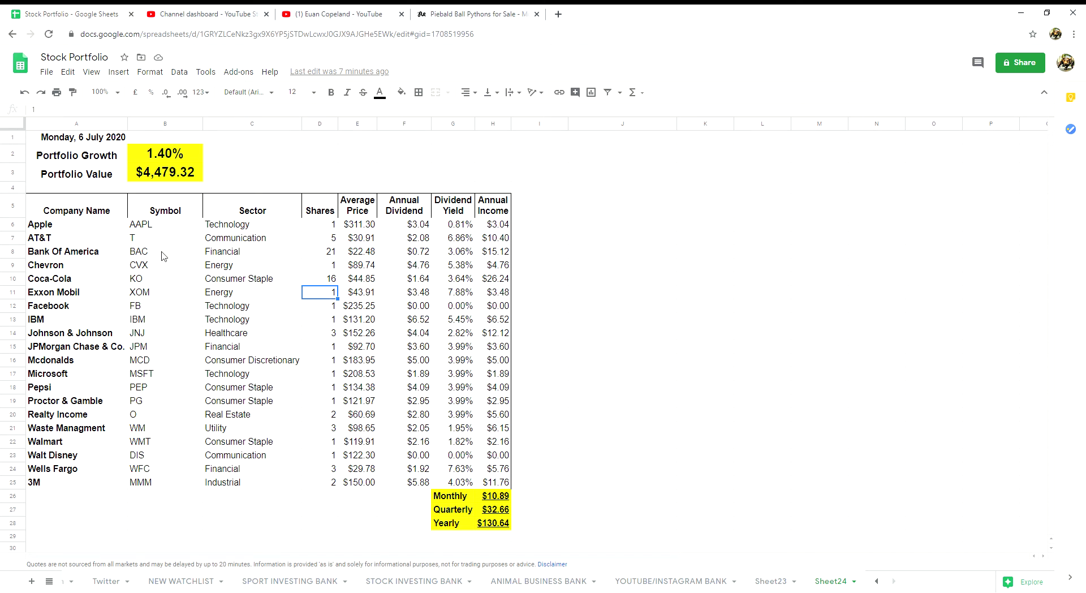
key(Right)
key(Right)
key(Right)
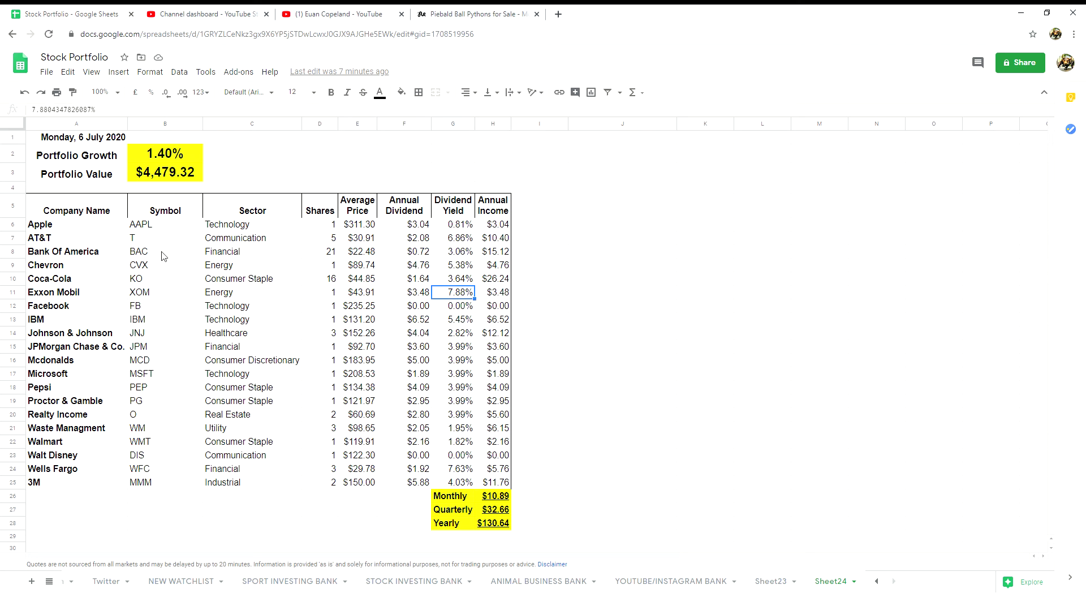
key(Right)
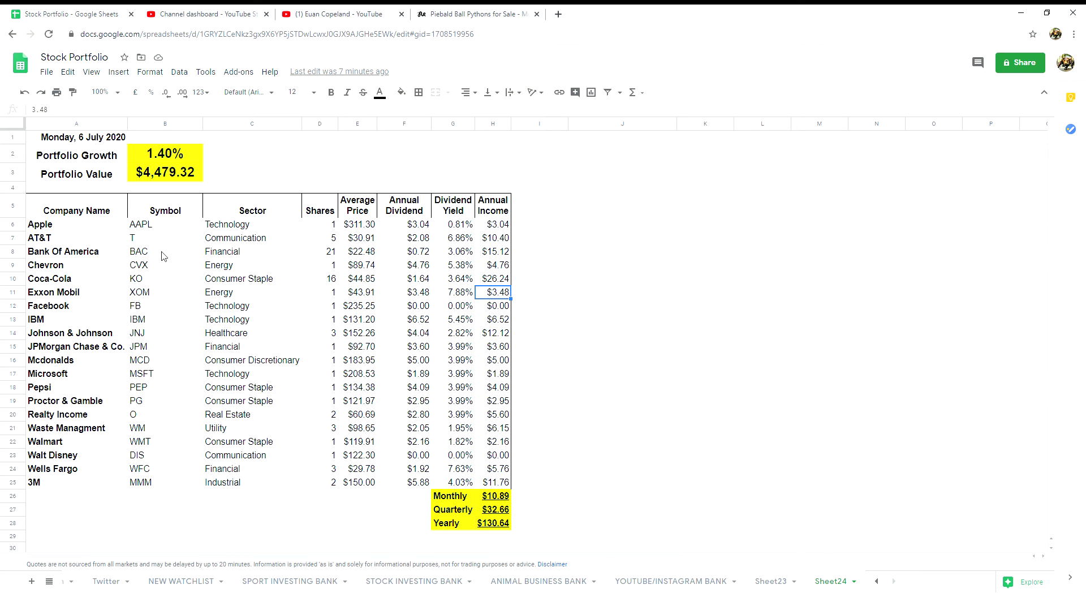
Review the Facebook row from company name through symbol, sector and shares to average price.
key(Left)
key(Left)
key(Left)
key(Left)
key(Left)
key(Left)
key(Left)
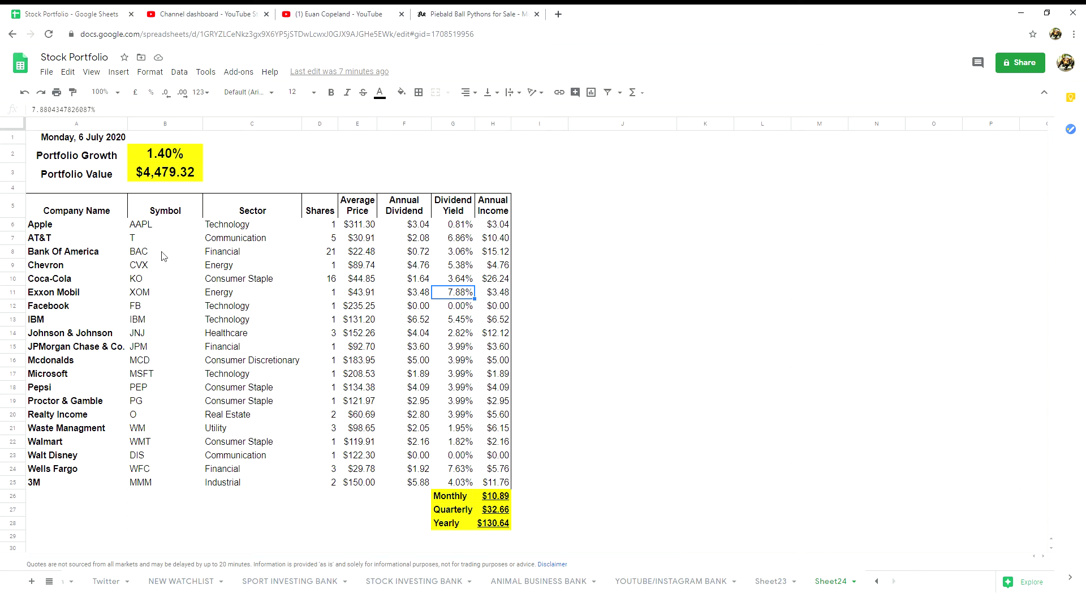
key(Down)
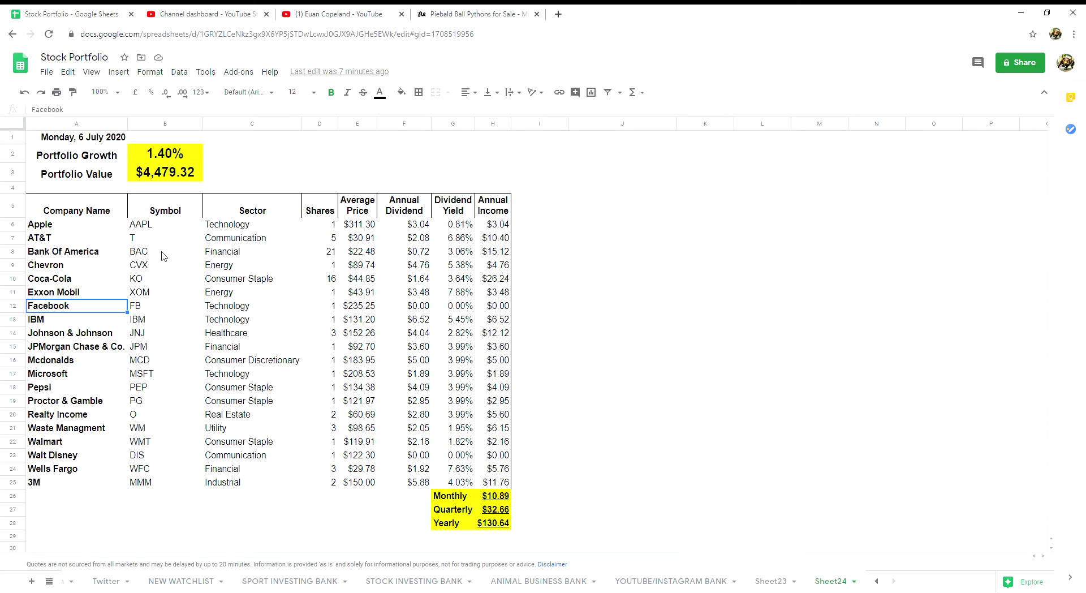
key(Right)
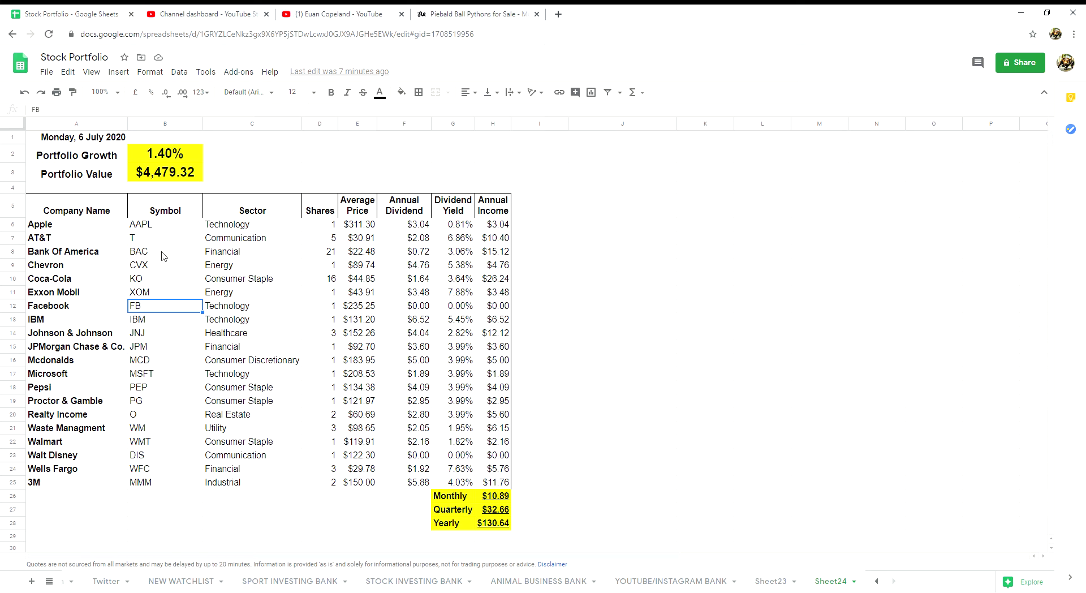
key(Right)
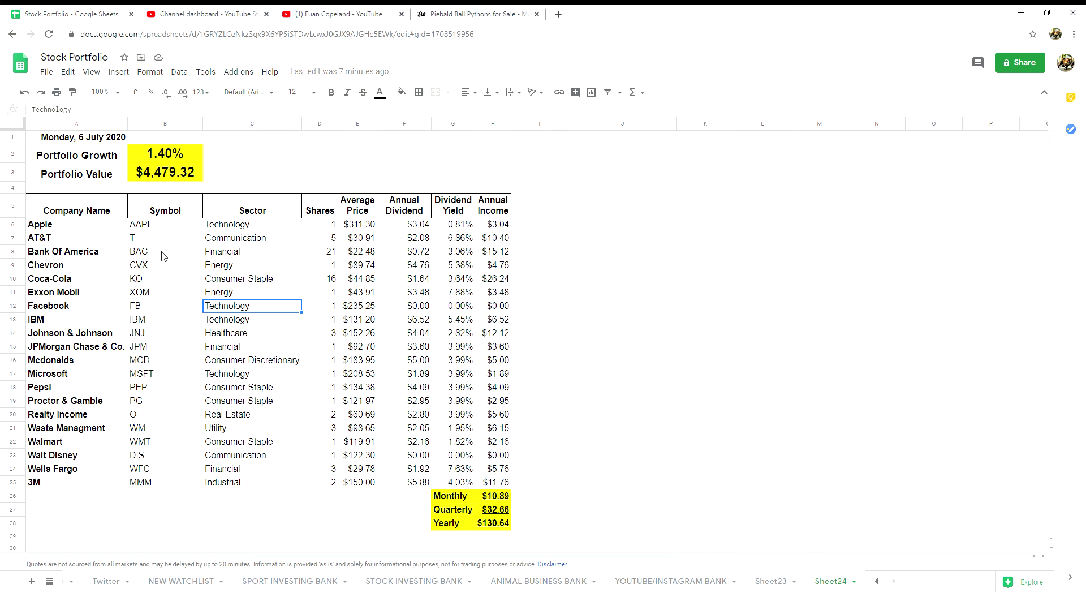
key(Right)
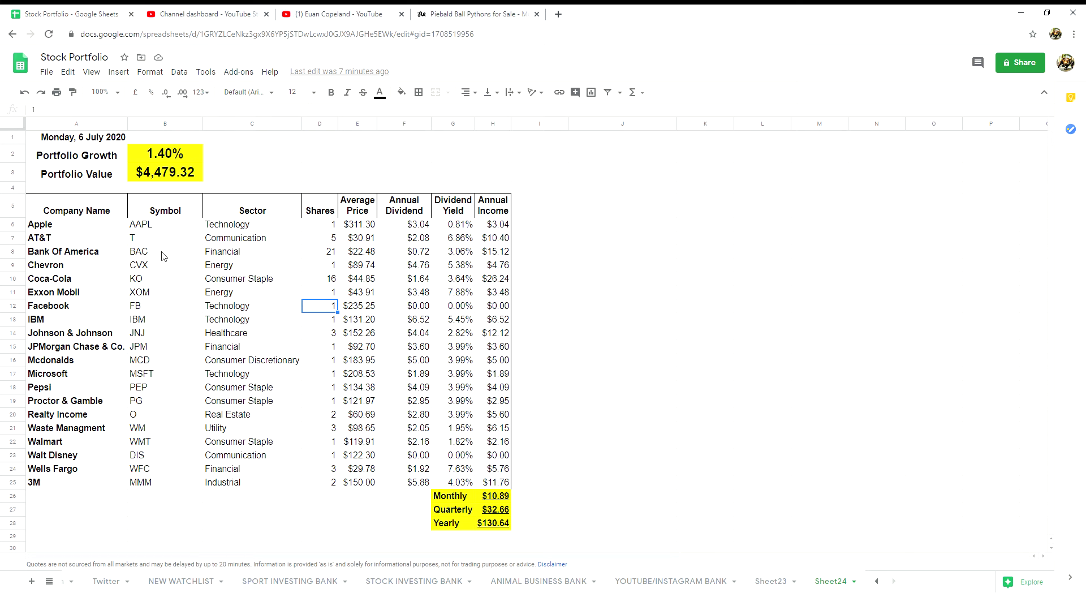
key(Right)
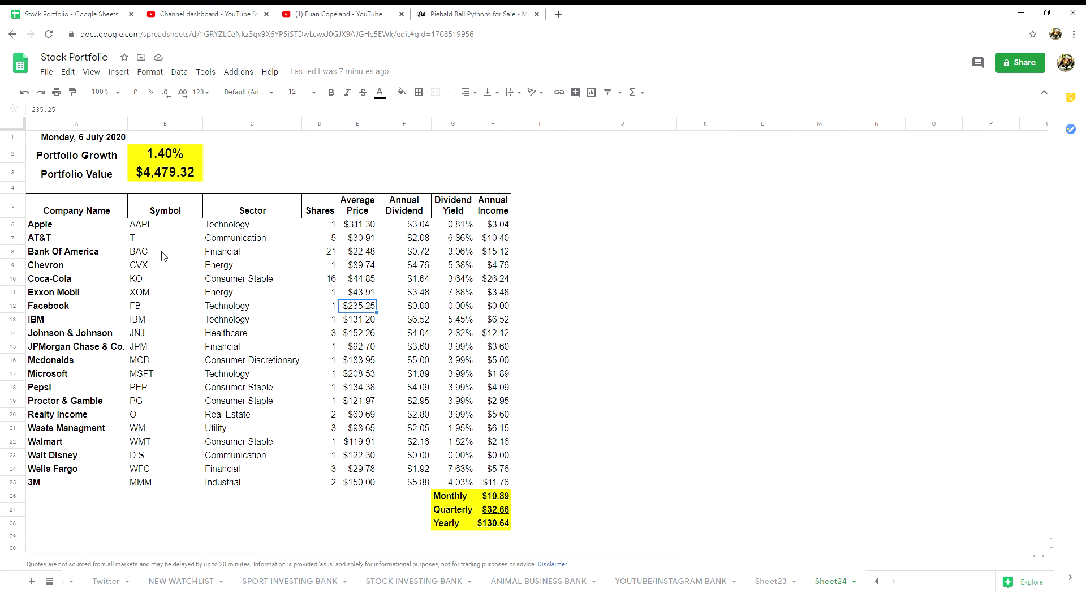
Review the IBM row from company name through sector and shares to annual income.
key(Left)
key(Left)
key(Left)
key(Left)
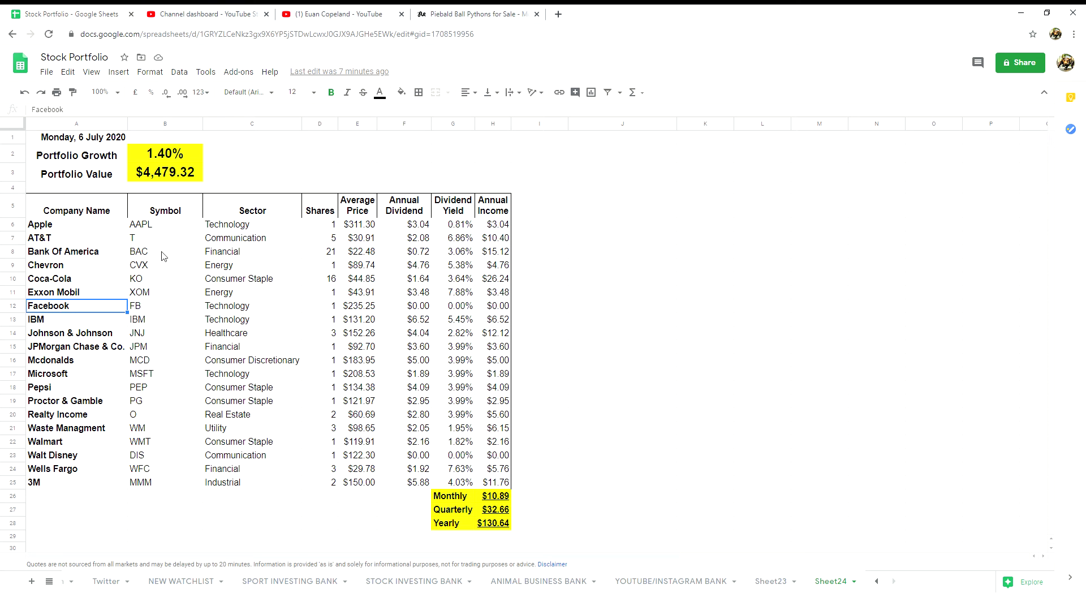
key(Down)
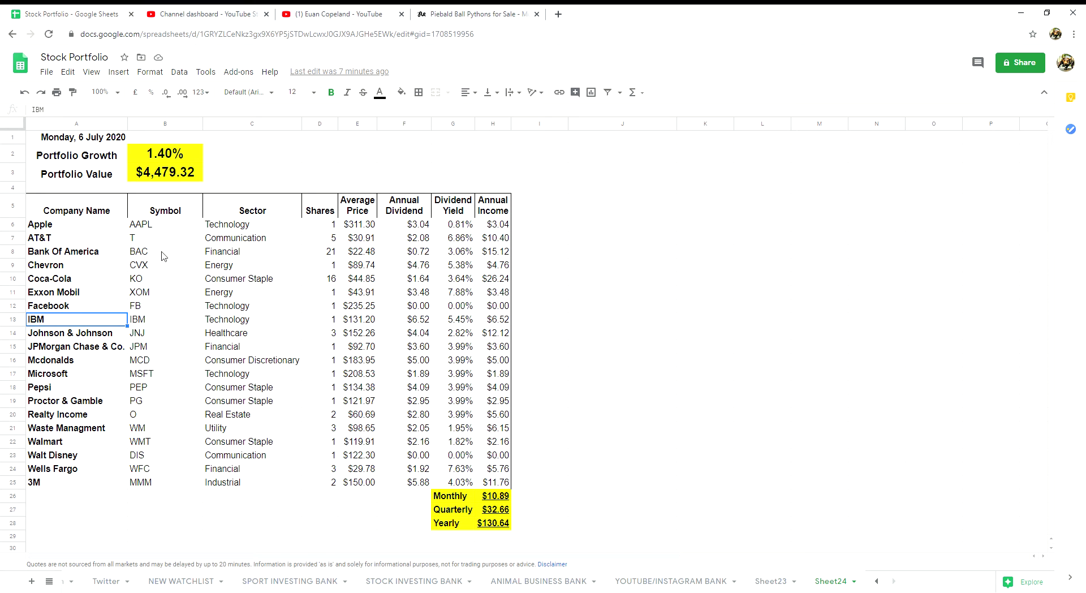
key(Right)
key(Right)
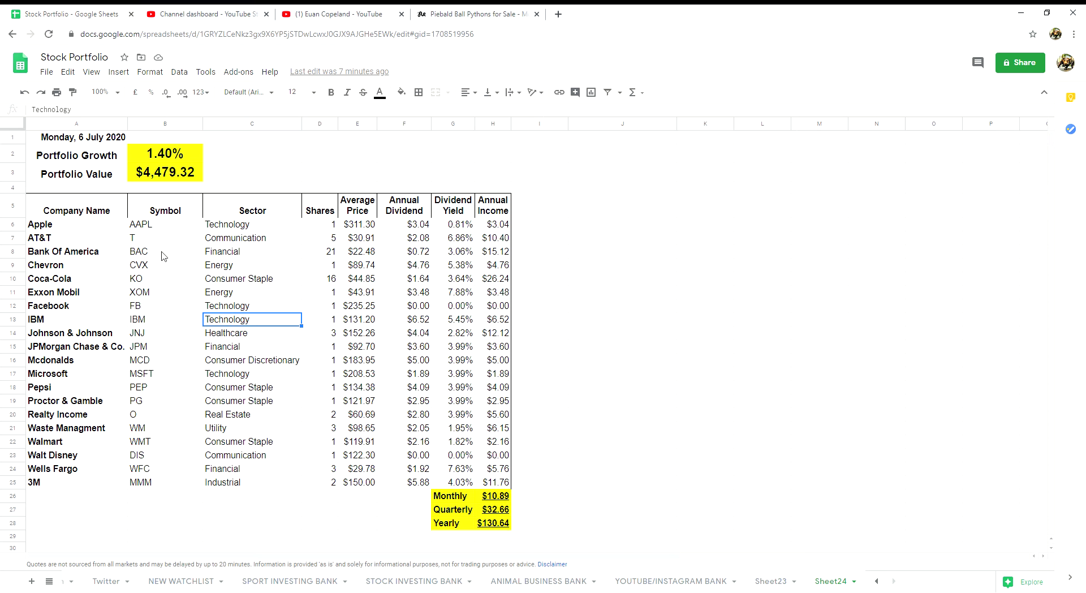
key(Right)
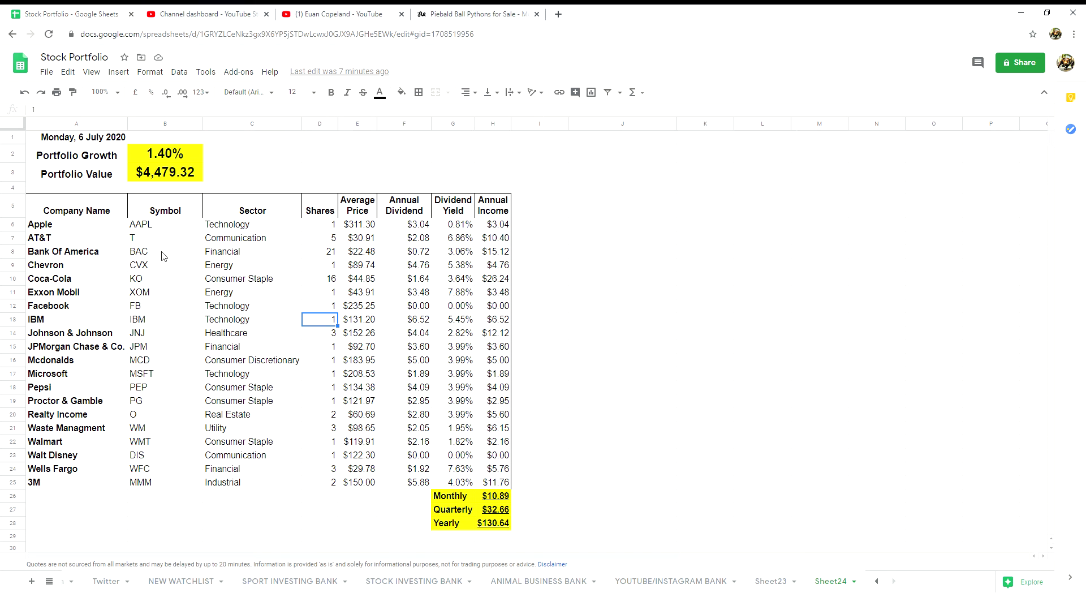
key(Right)
key(Right)
key(Right)
key(Right)
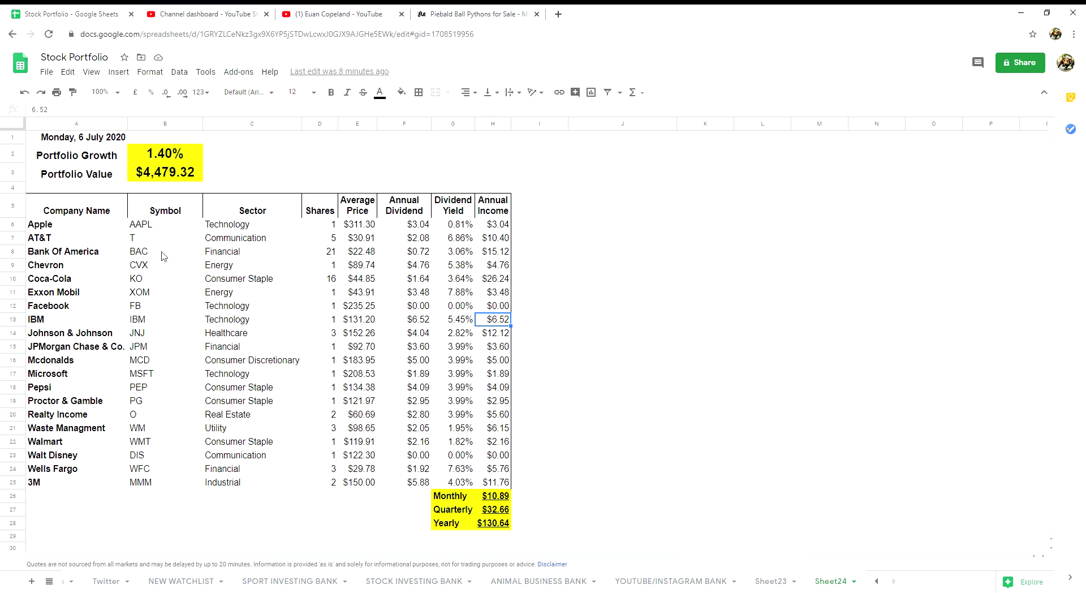
Review the Johnson & Johnson row from company name through sector and average price to annual income.
key(Left)
key(Left)
key(Left)
key(Left)
key(Left)
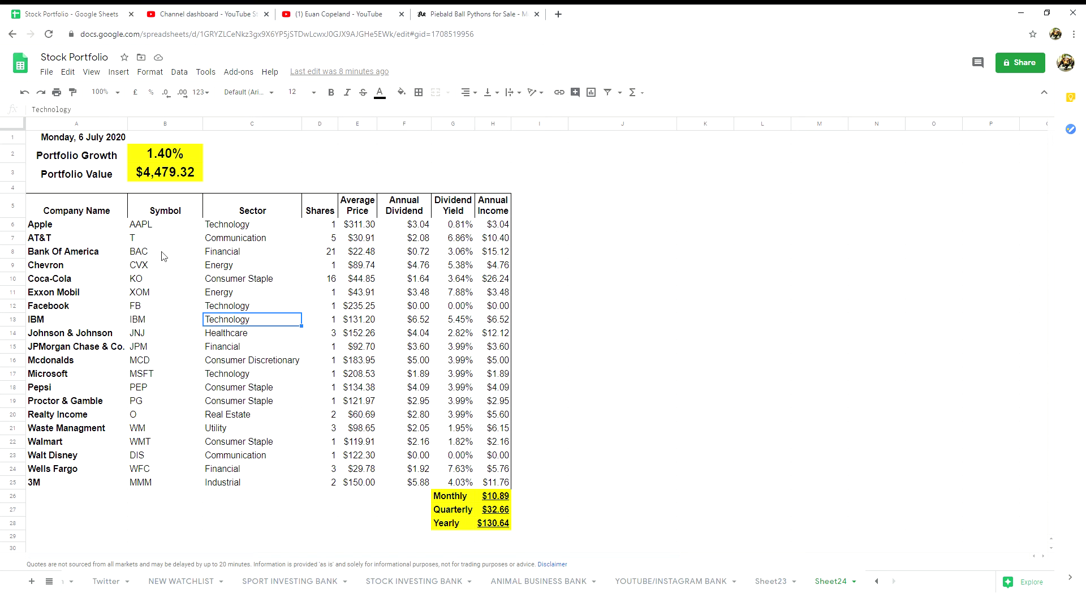
key(Down)
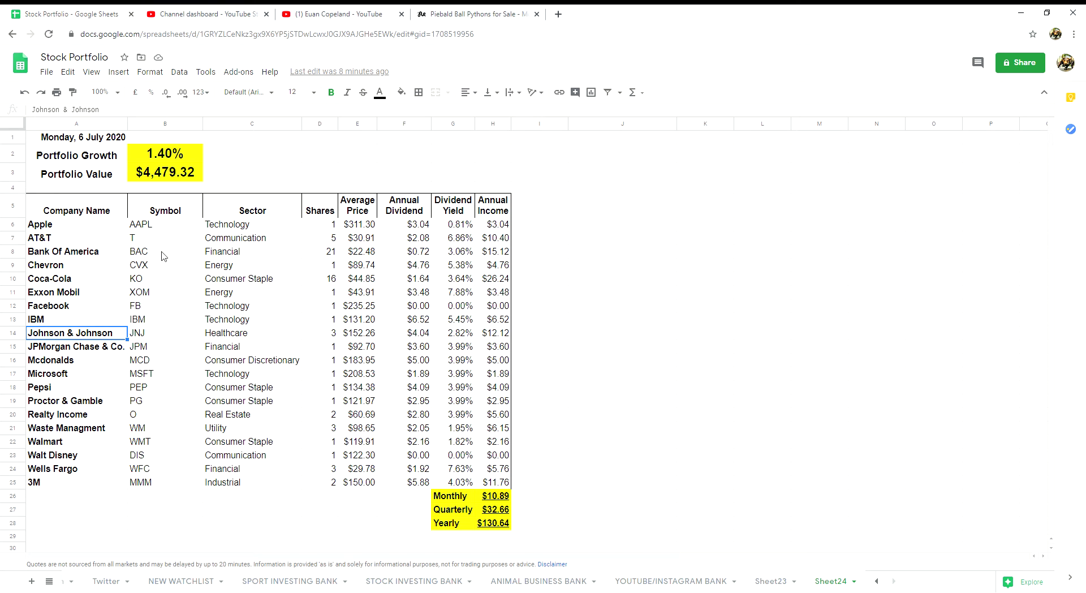
key(Right)
key(Right)
key(Right)
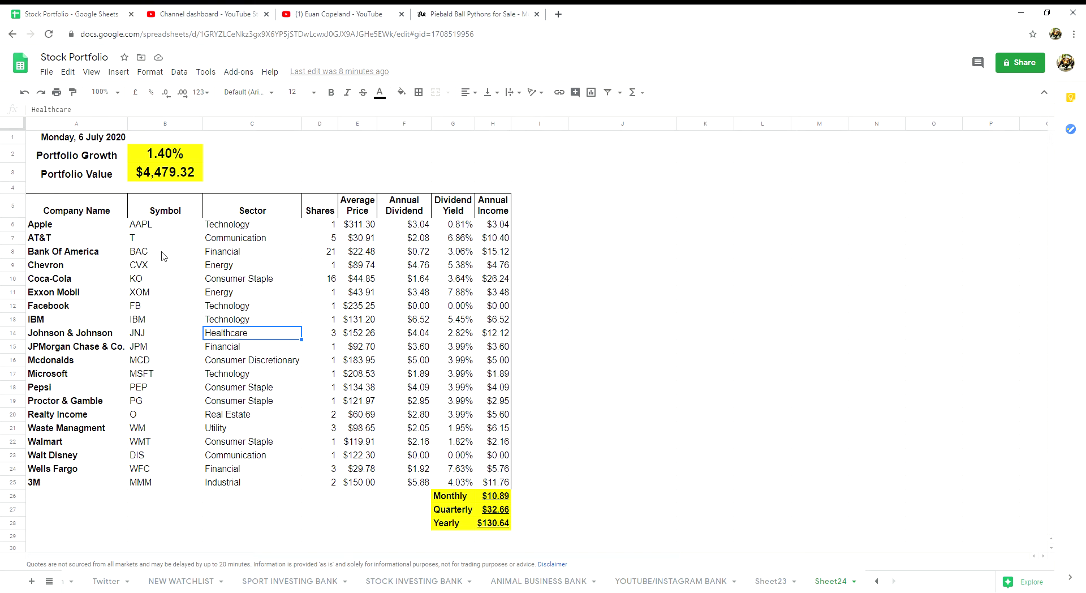
key(Right)
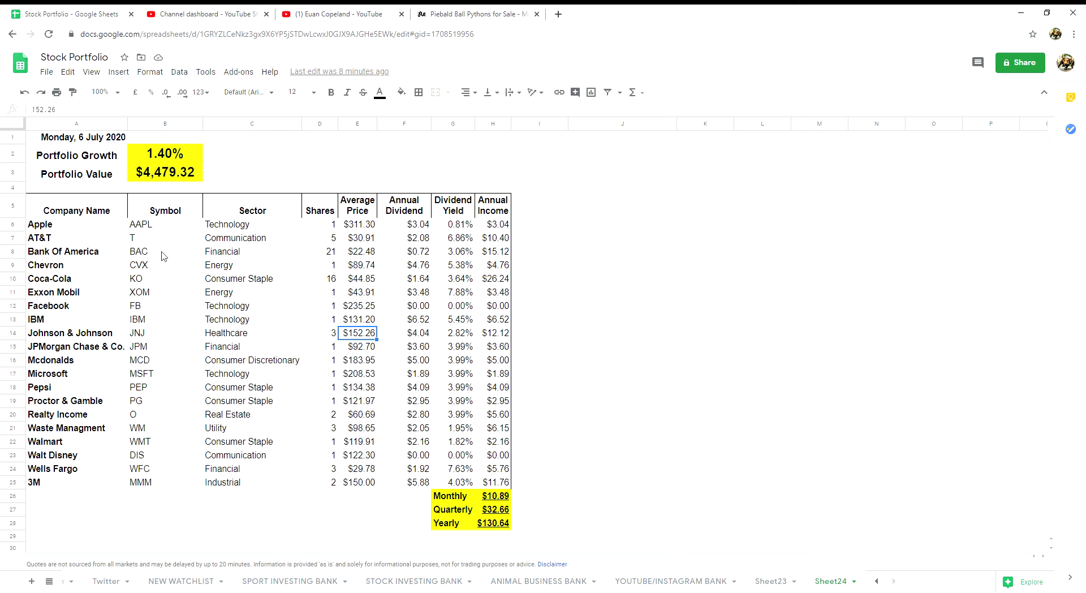
key(Right)
key(Right)
key(Right)
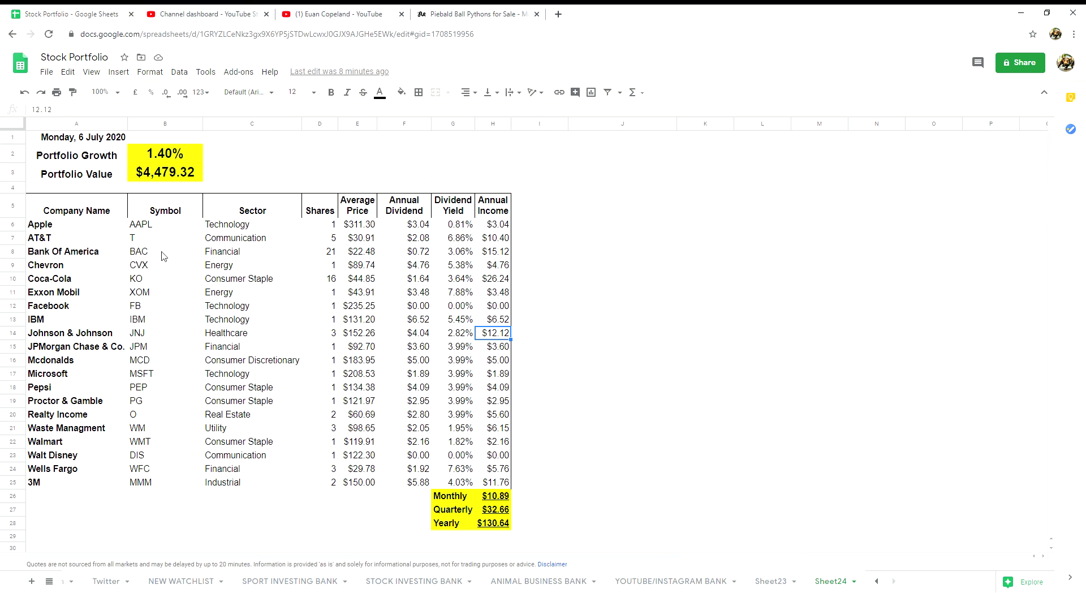
Review the JPMorgan Chase & Co. row from company name through symbol, sector and shares to annual income.
key(Left)
key(Left)
key(Left)
key(Left)
key(Left)
key(Left)
key(Left)
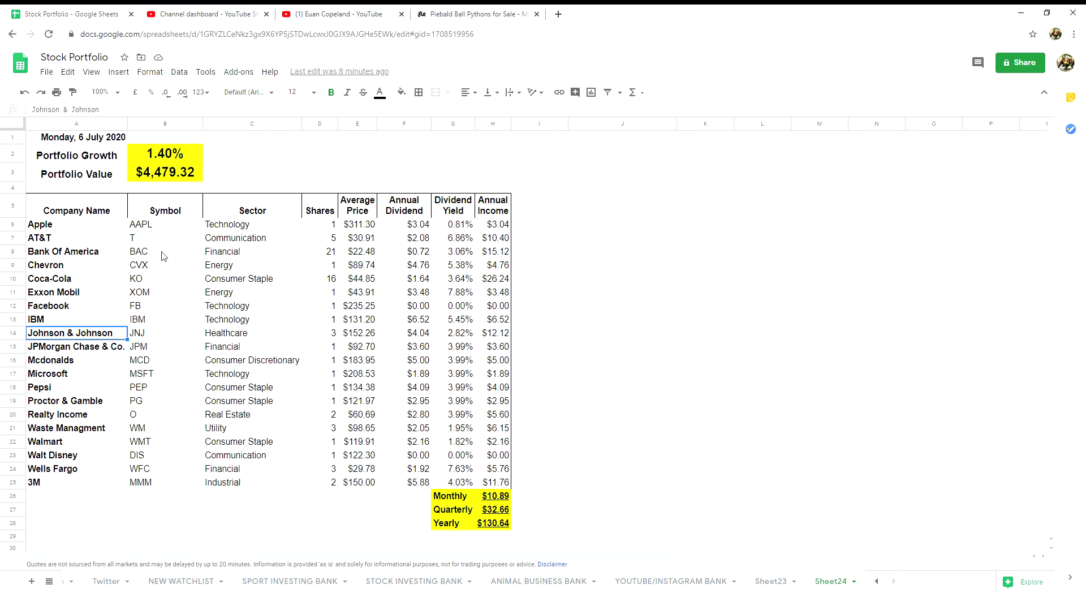
key(Down)
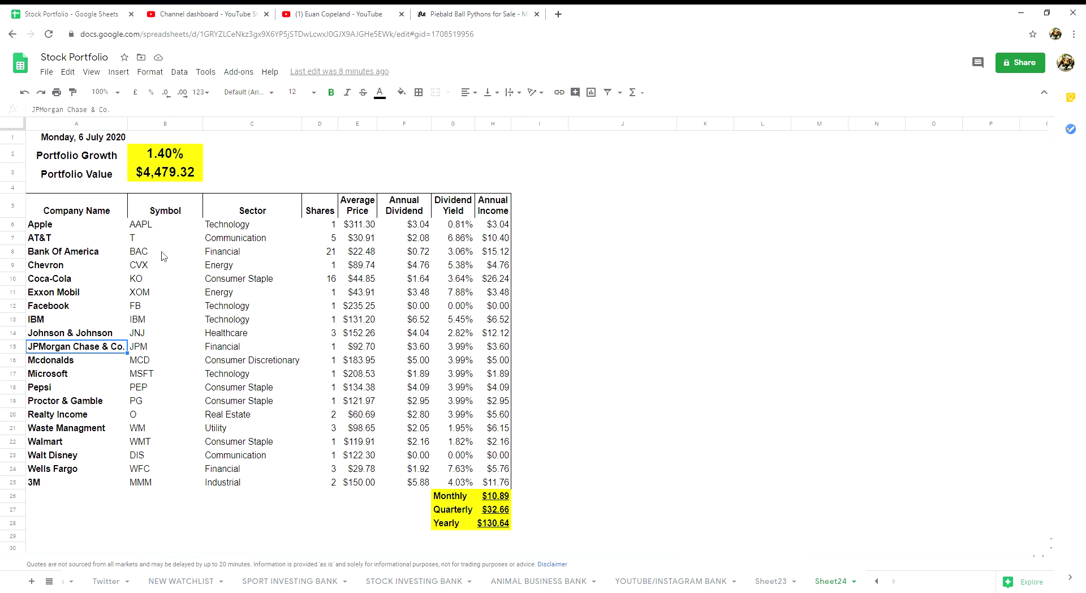
key(Right)
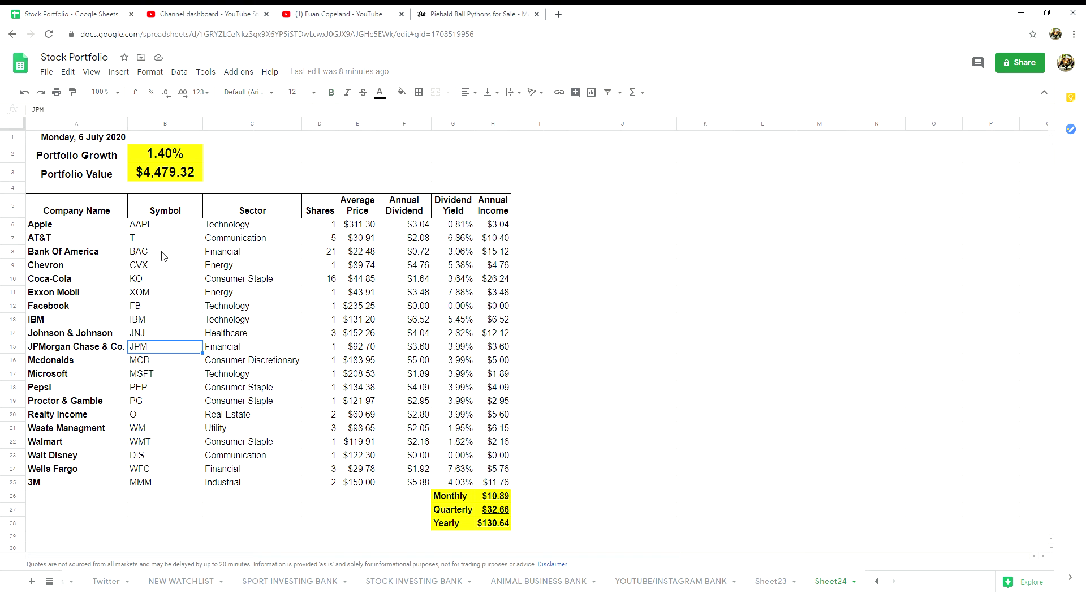
key(Right)
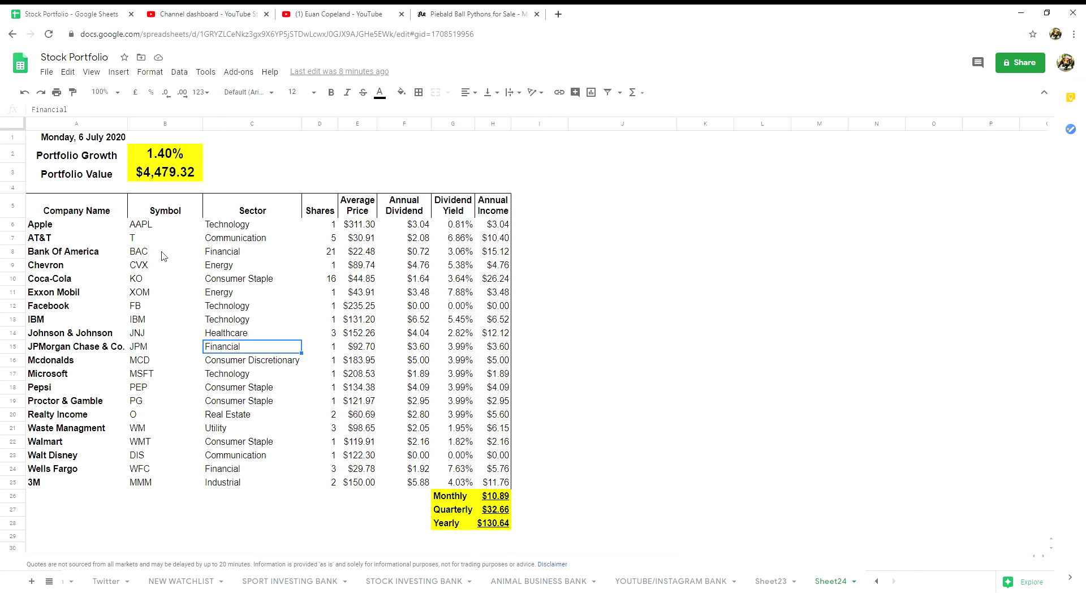
key(Right)
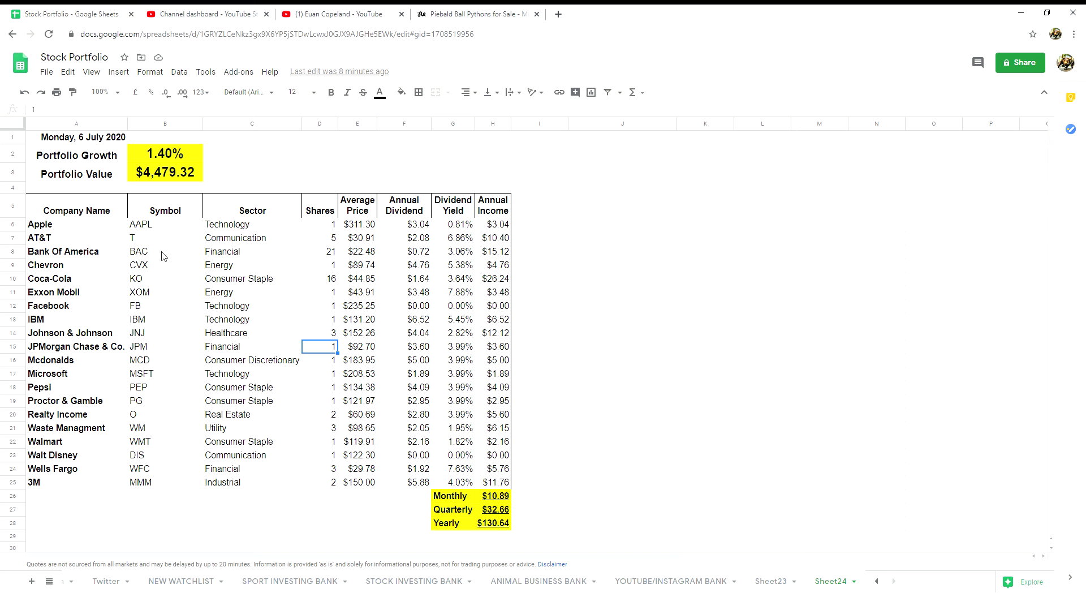
key(Right)
key(Right)
key(Right)
key(Right)
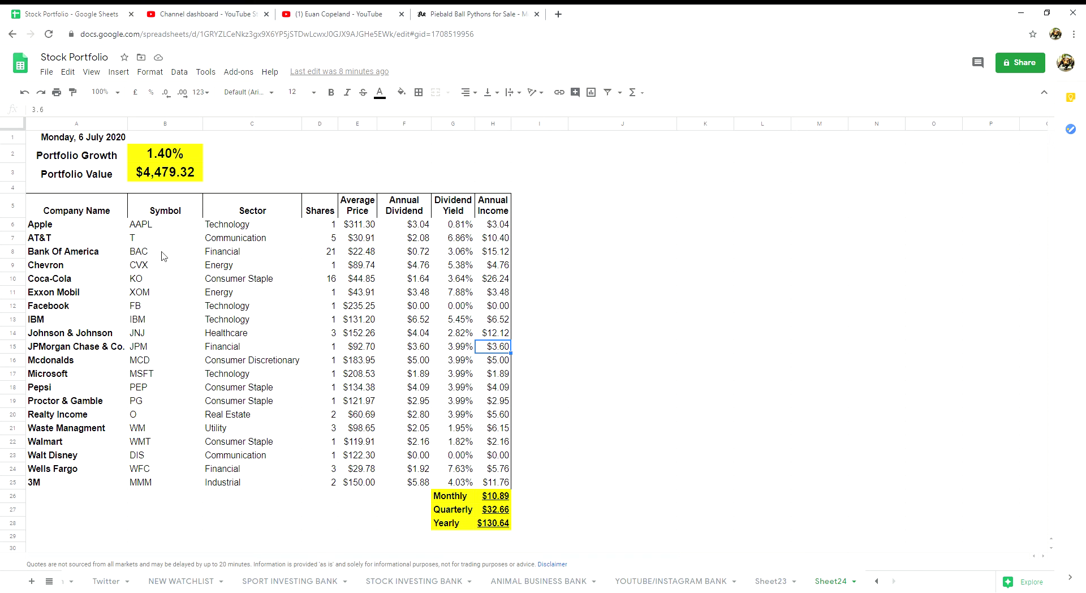
Review the Mcdonalds row from symbol through sector, shares and average price to annual dividend.
key(Left)
key(Left)
key(Left)
key(Left)
key(Left)
key(Left)
key(Left)
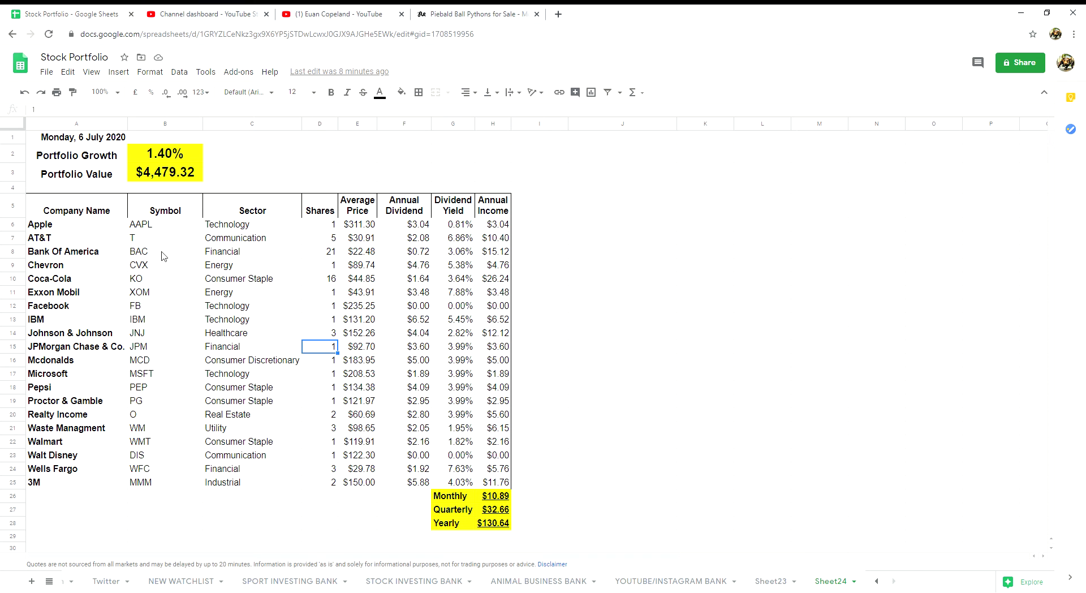
key(Right)
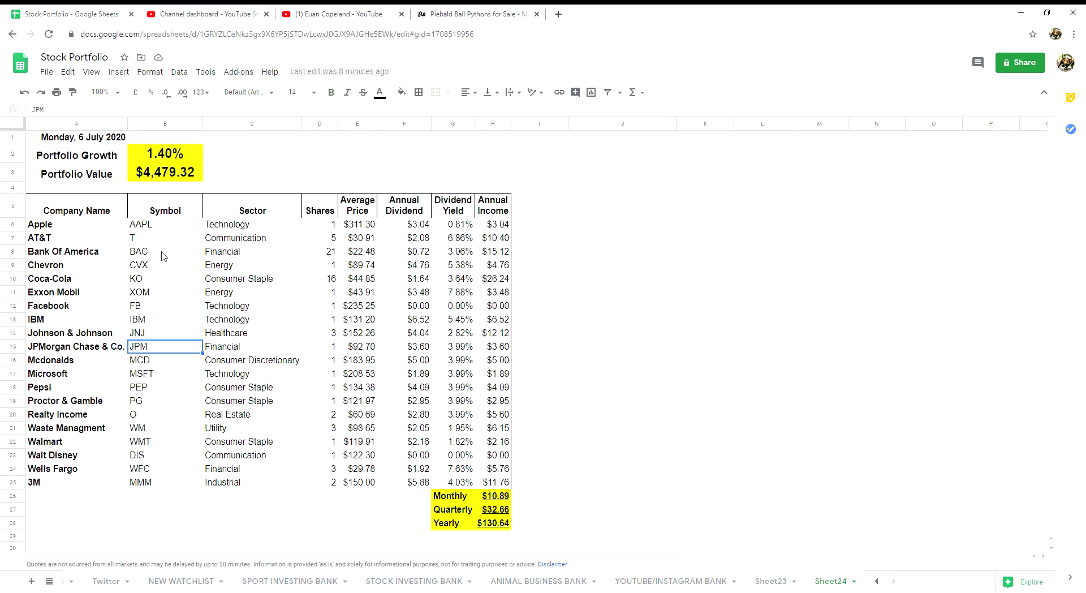
key(Down)
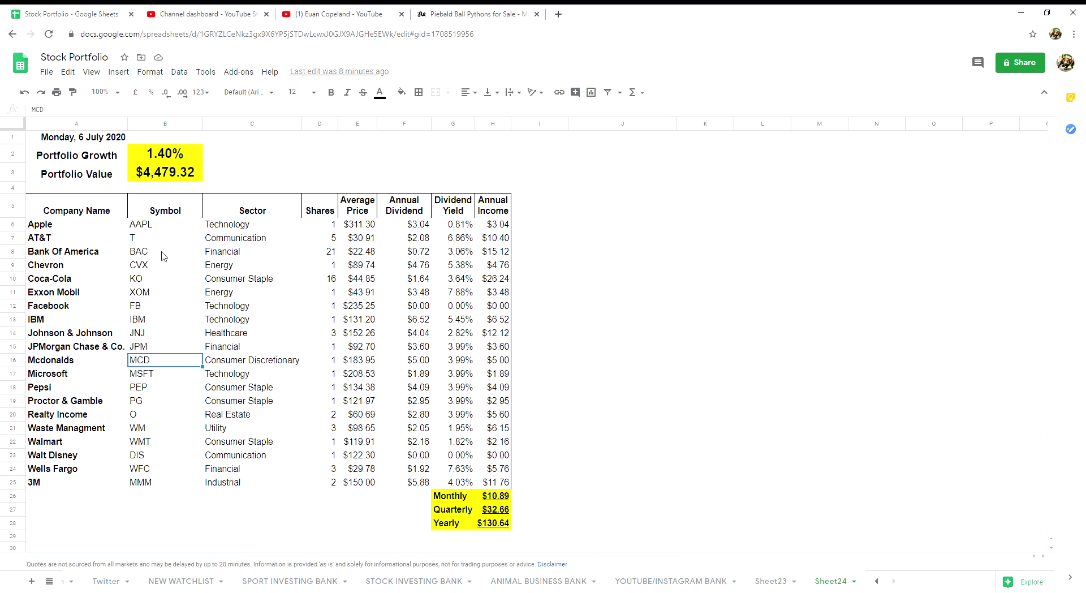
key(Right)
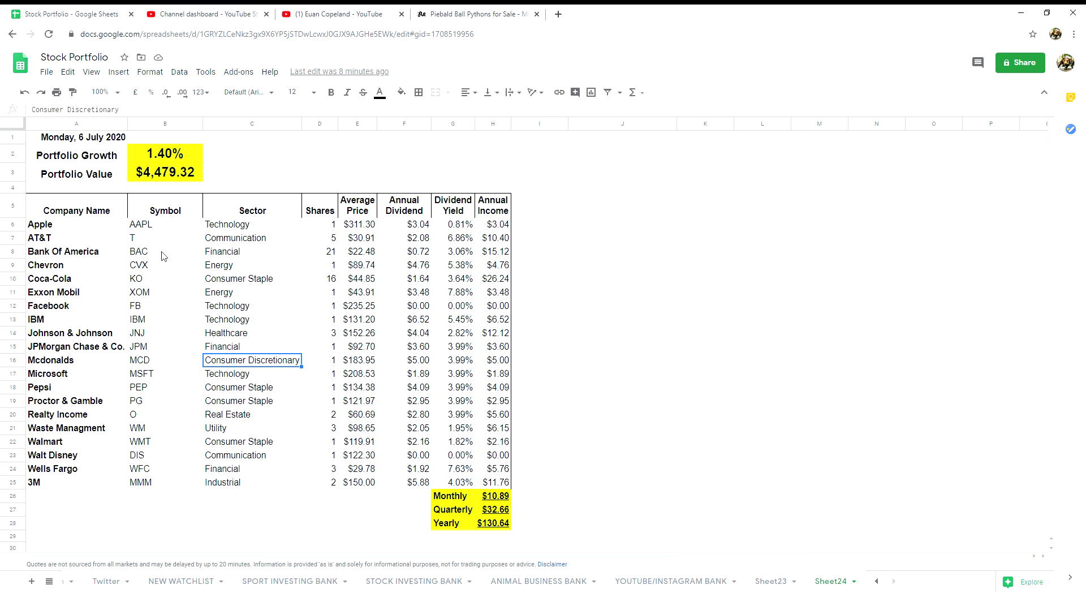
key(Right)
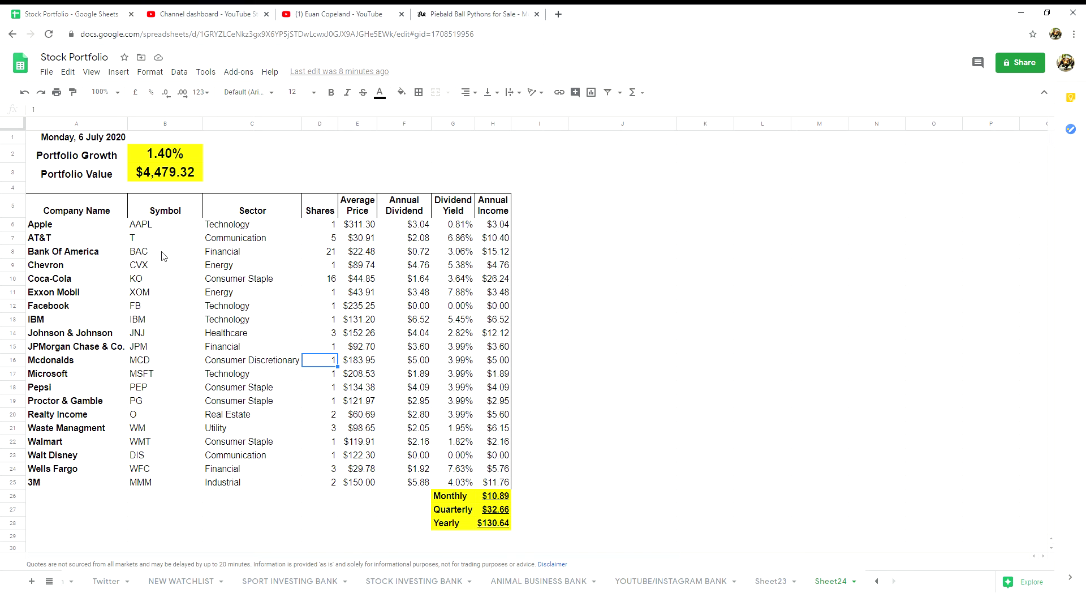
key(Right)
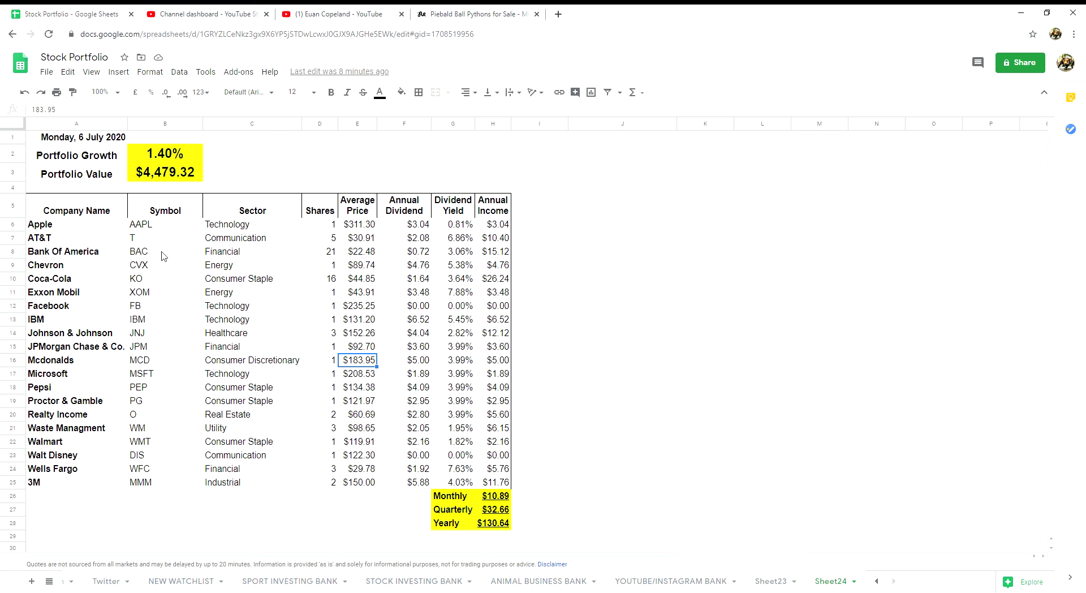
key(Right)
Review the Microsoft row from company name through symbol, sector and shares to average price.
key(Left)
key(Left)
key(Left)
key(Left)
key(Left)
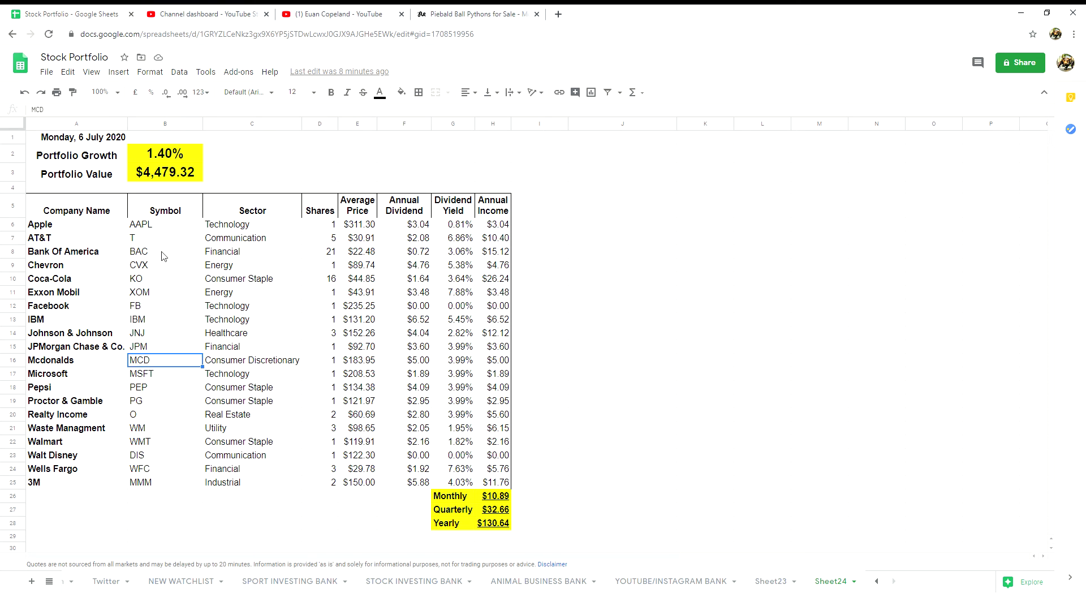
key(Down)
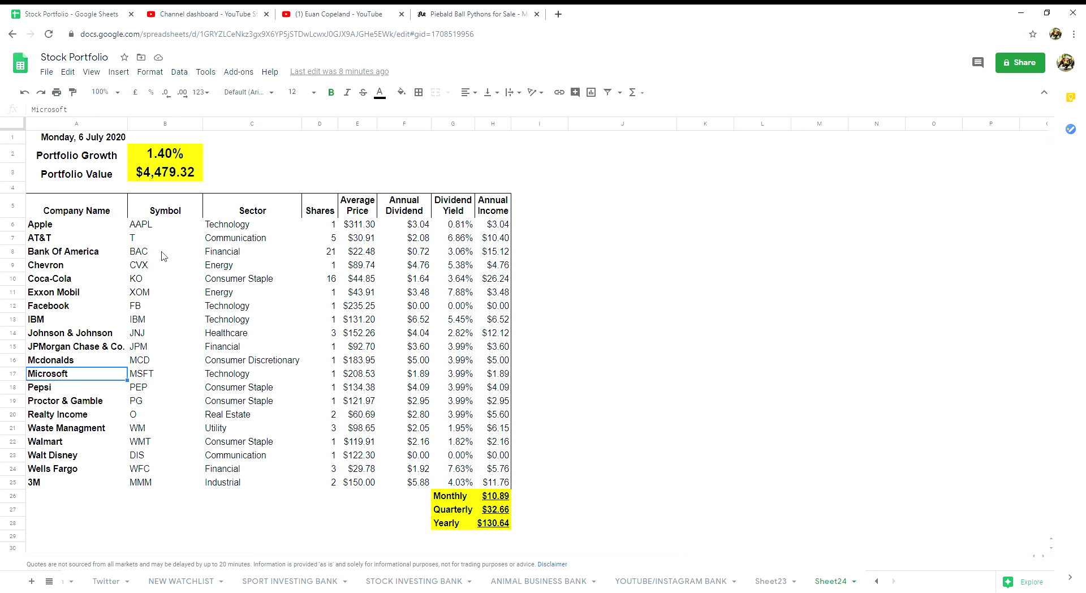
key(Right)
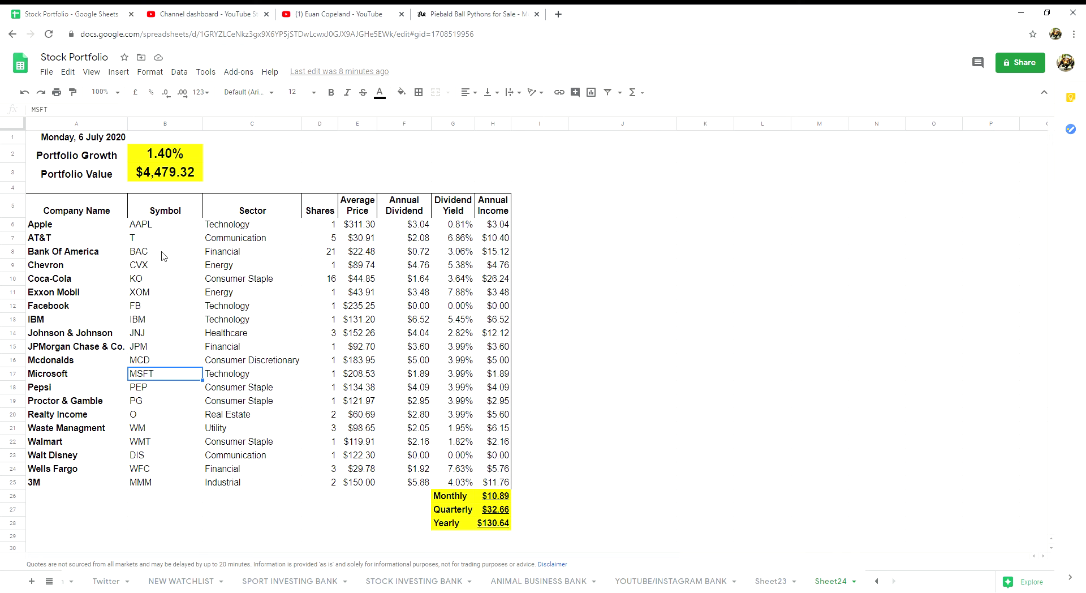
key(Right)
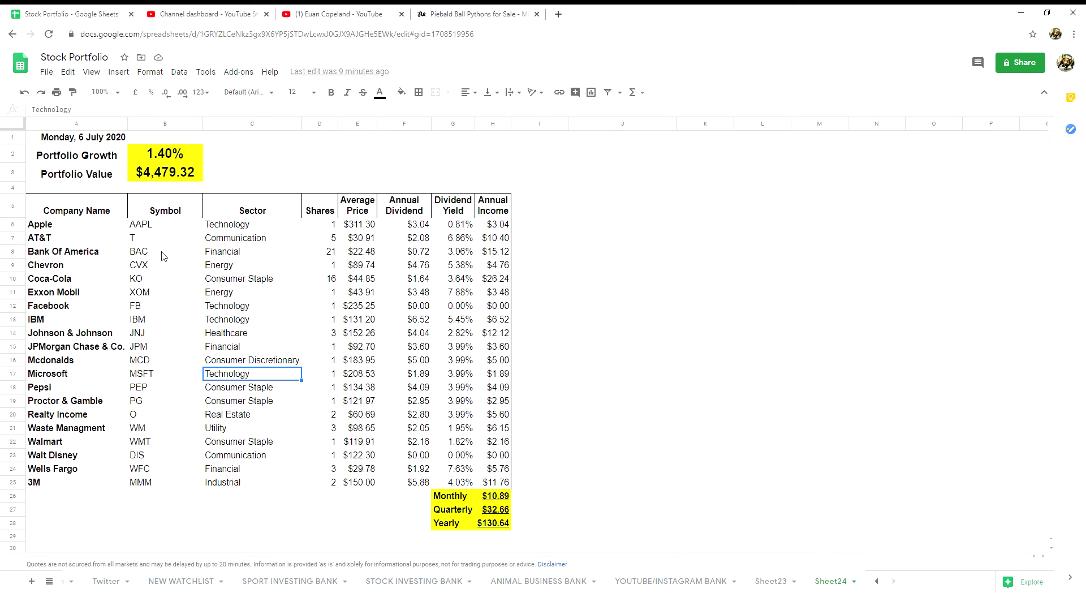
key(Right)
key(Right)
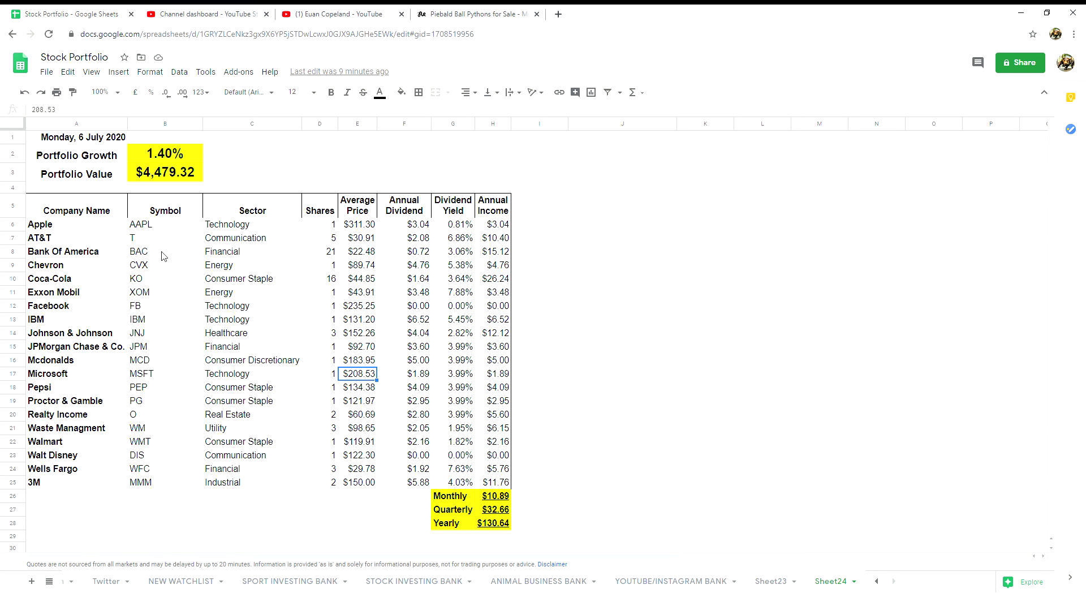
Review the Pepsi row from company name through symbol, sector, shares and average price to annual dividend.
key(Left)
key(Left)
key(Left)
key(Left)
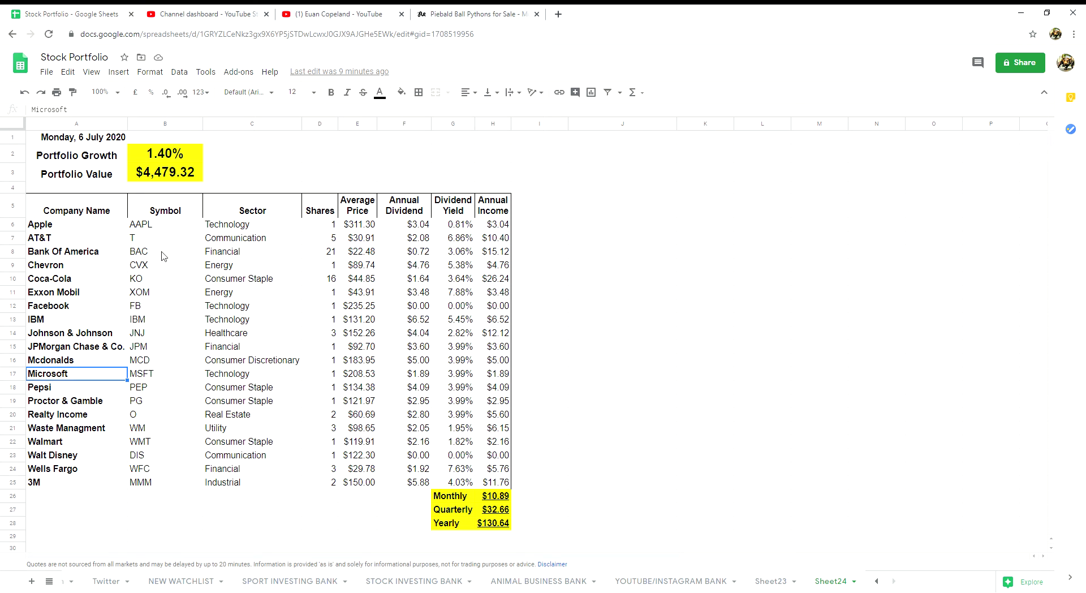
key(Down)
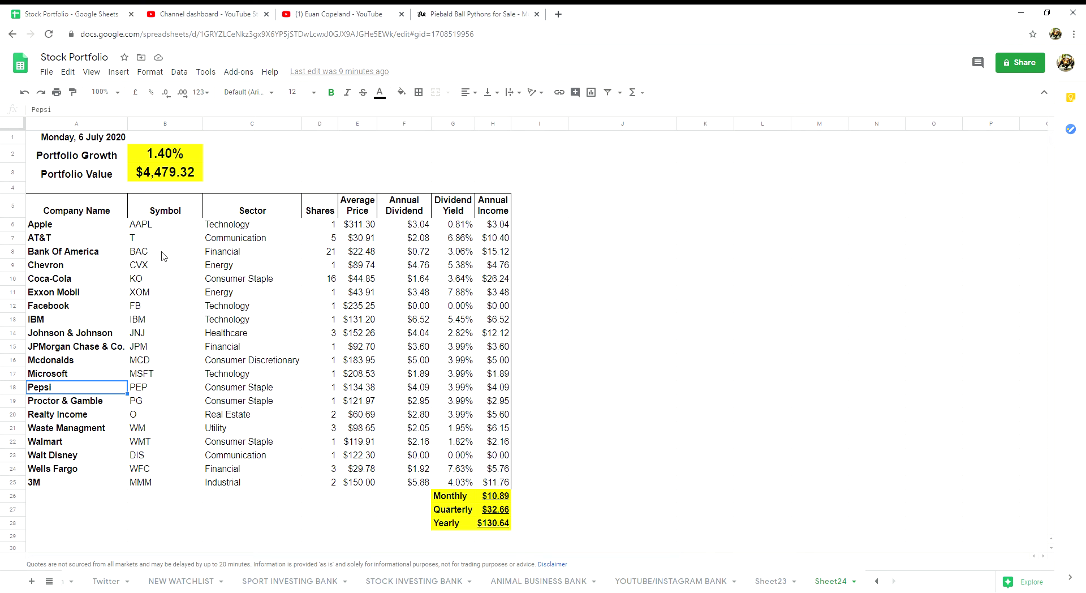
key(Right)
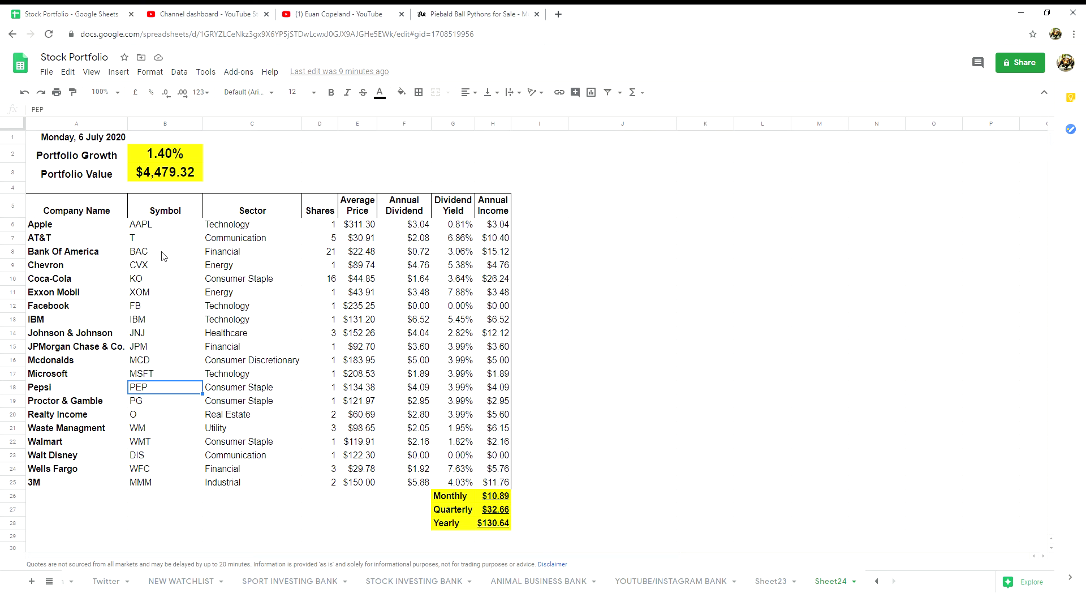
key(Right)
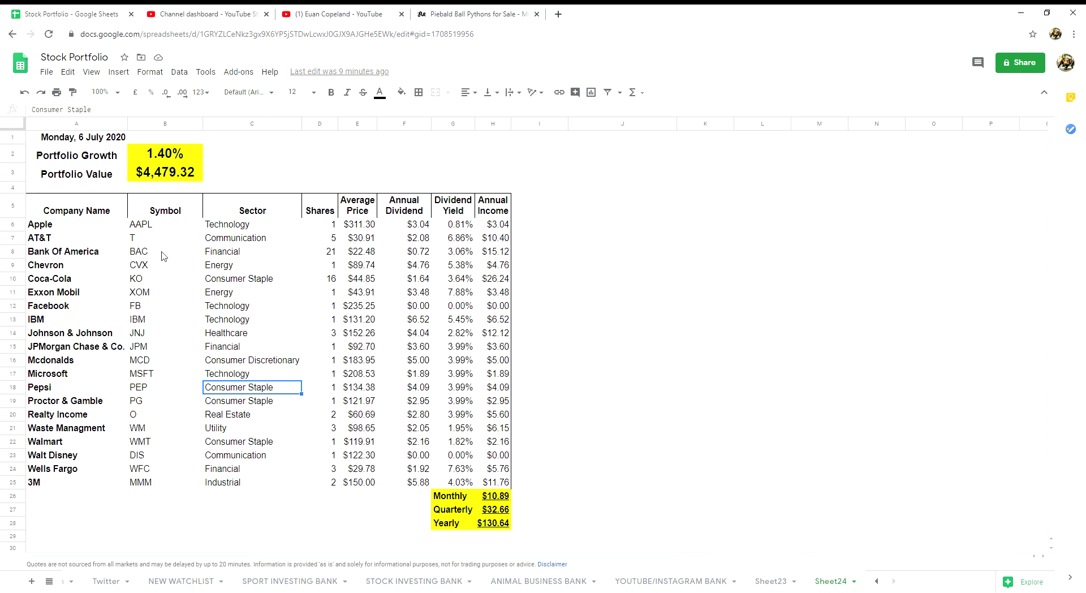
key(Right)
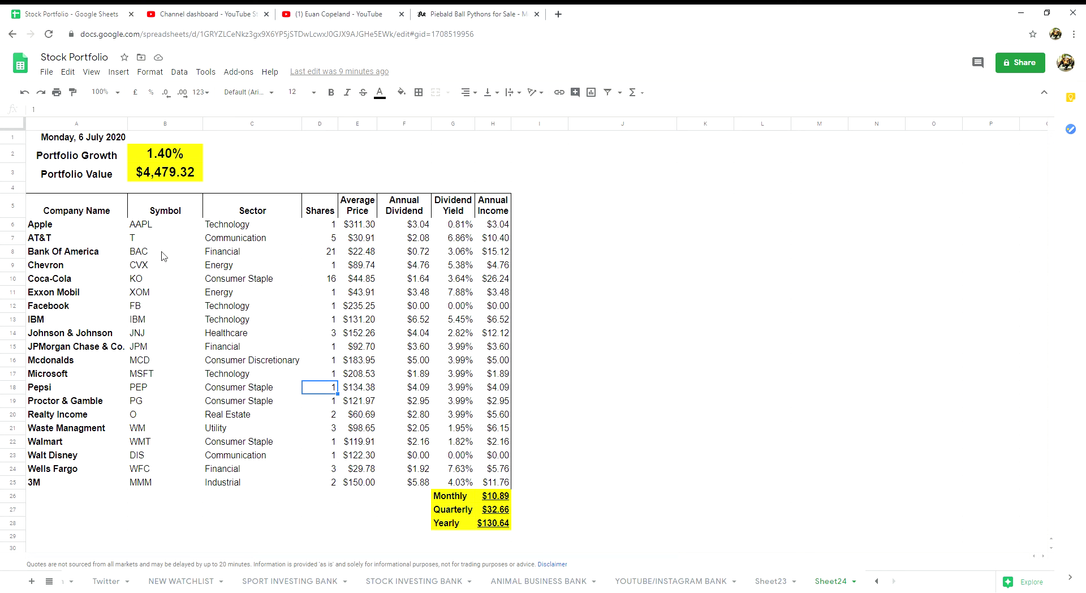
key(Right)
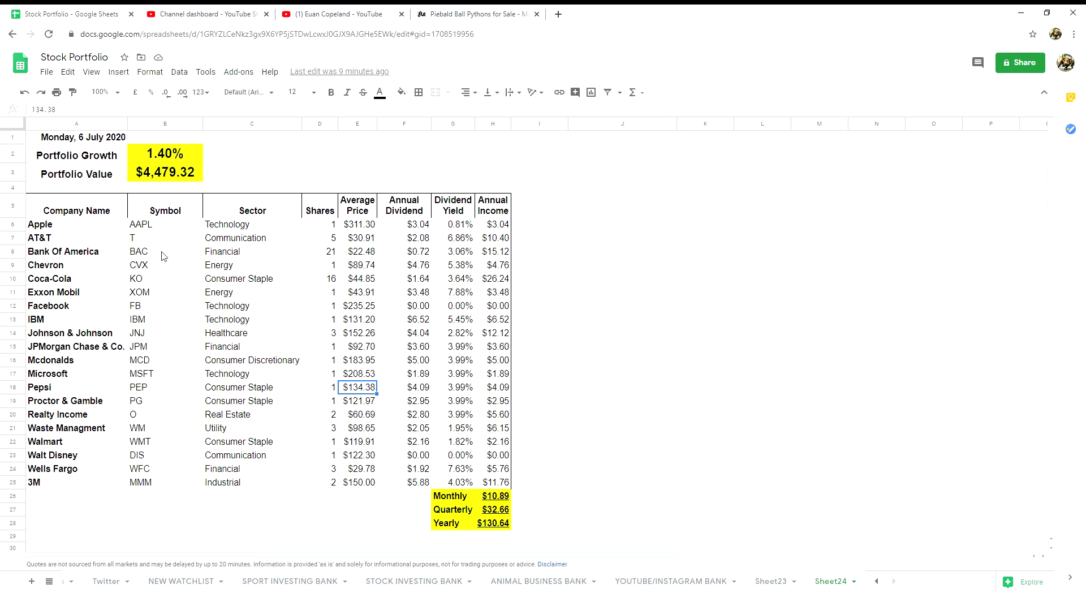
key(Right)
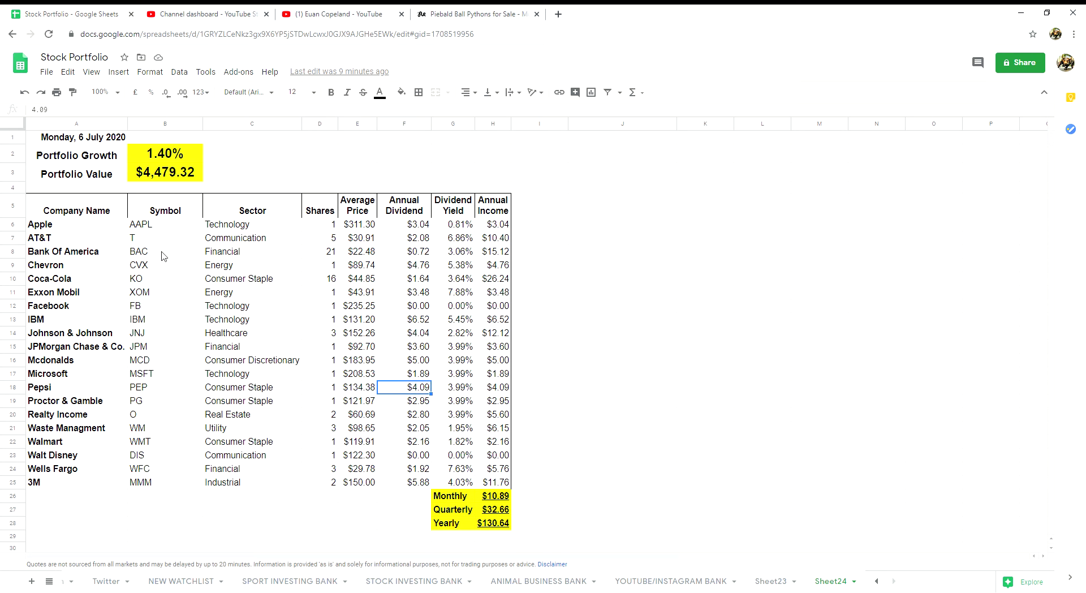
Review the Proctor & Gamble row from company name through symbol, sector, shares and average price to annual dividend.
key(Left)
key(Left)
key(Left)
key(Left)
key(Left)
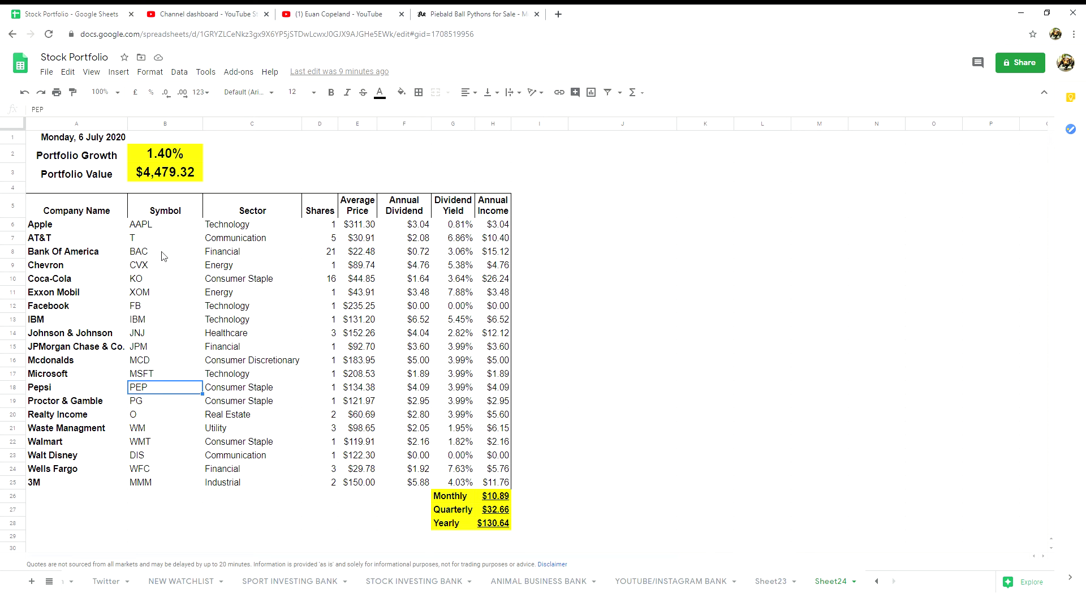
key(Down)
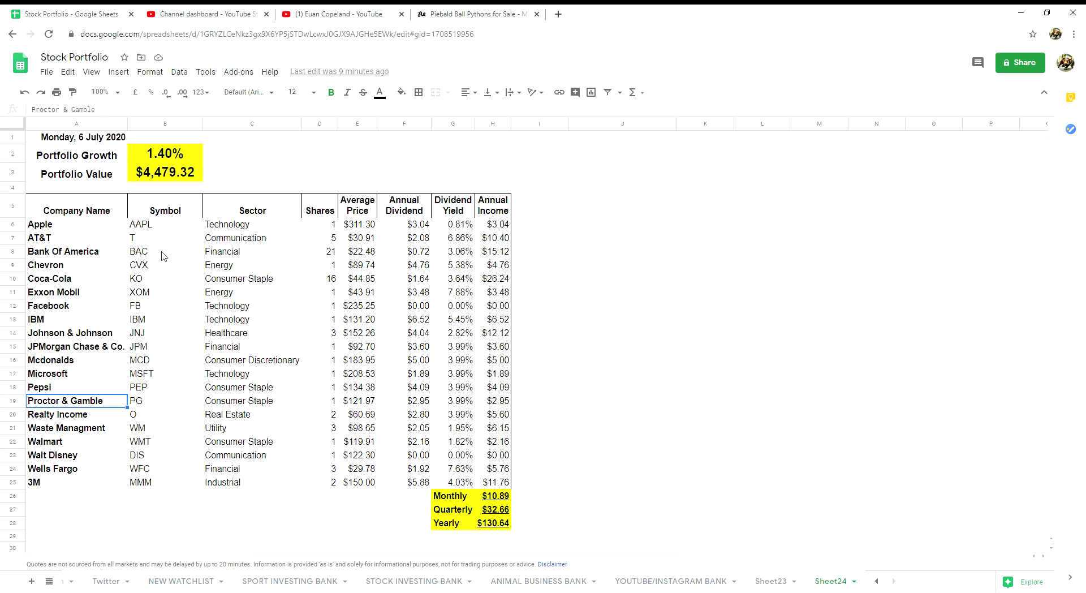
key(Right)
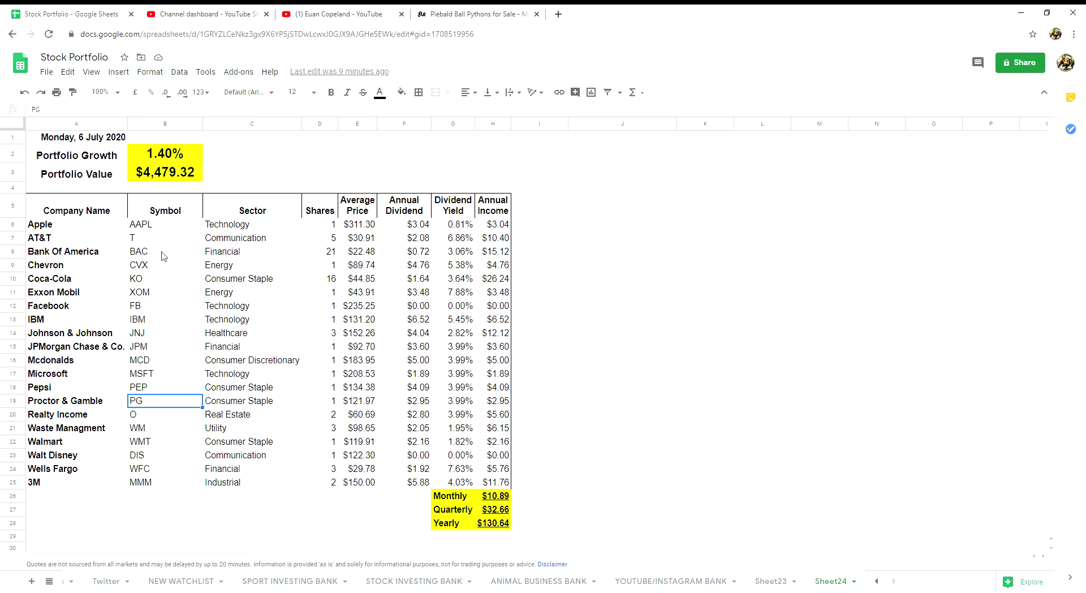
key(Right)
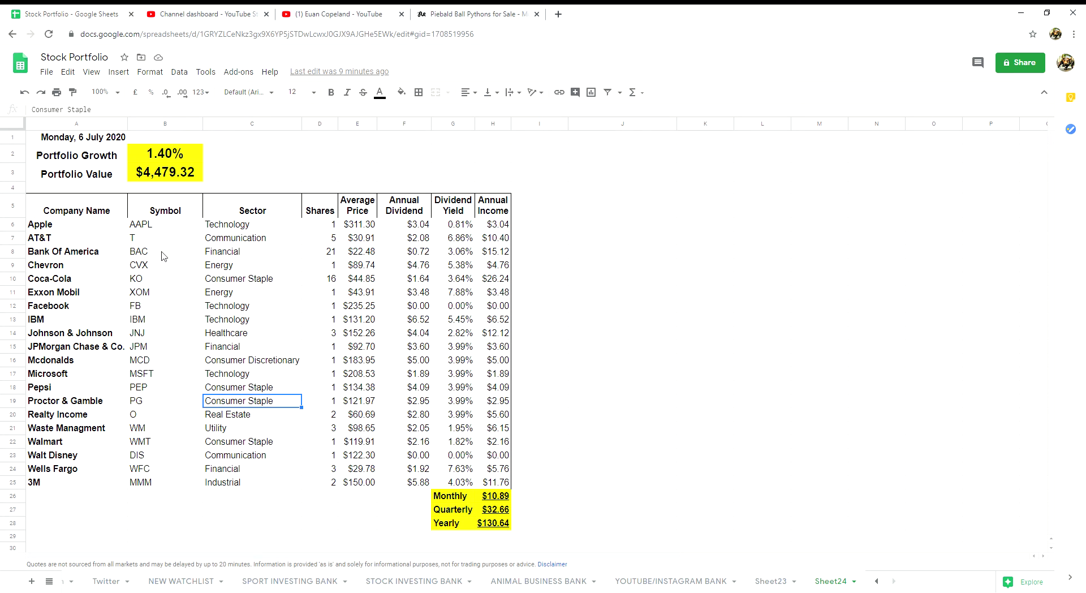
key(Right)
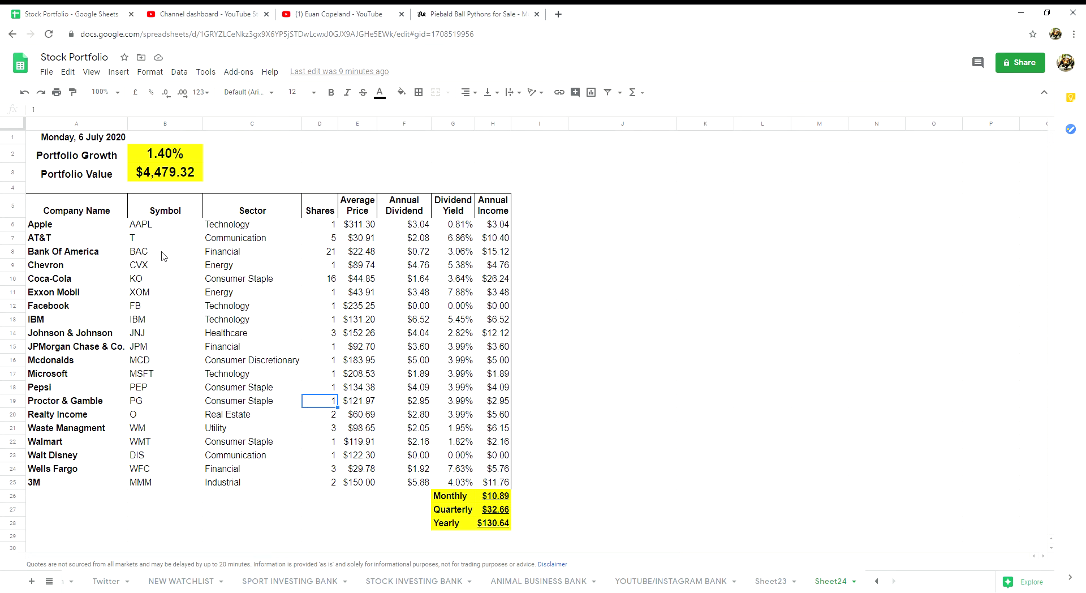
key(Right)
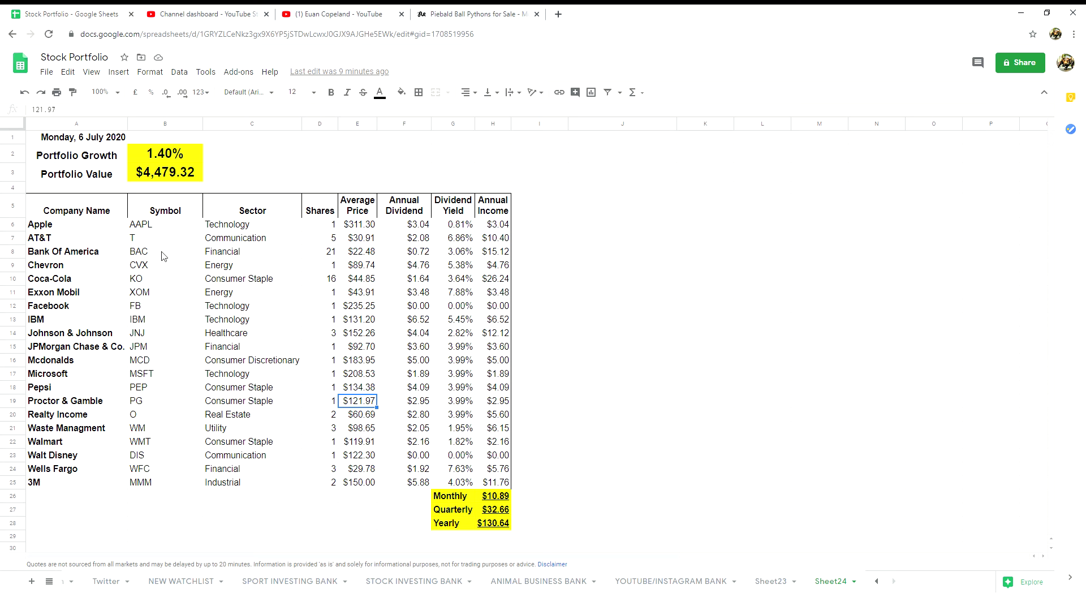
key(Right)
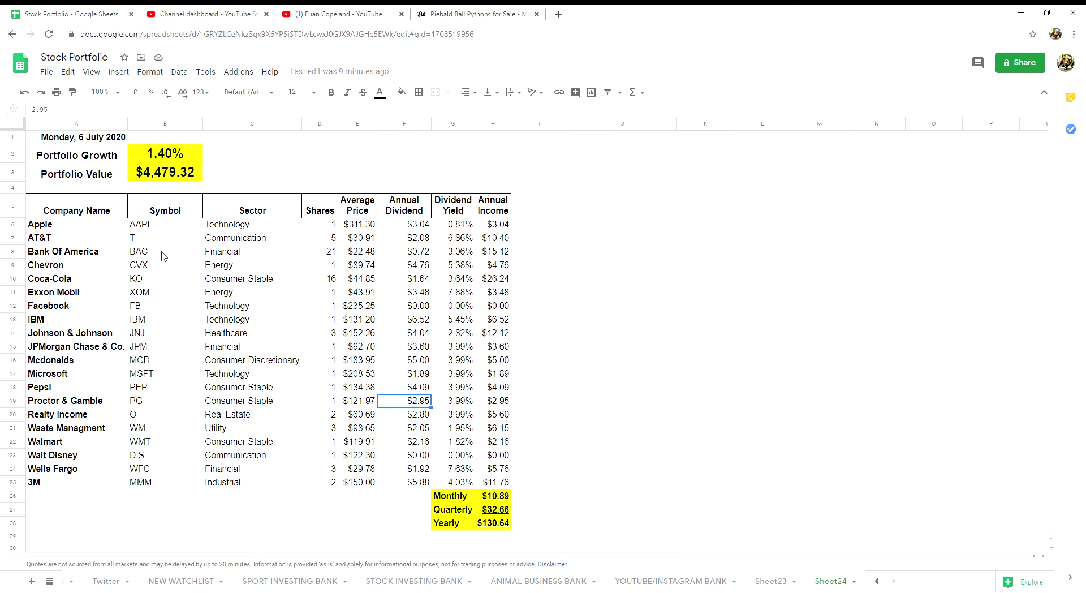
Review the Realty Income row from company name through symbol, sector, shares and average price to annual income.
key(Left)
key(Left)
key(Left)
key(Left)
key(Left)
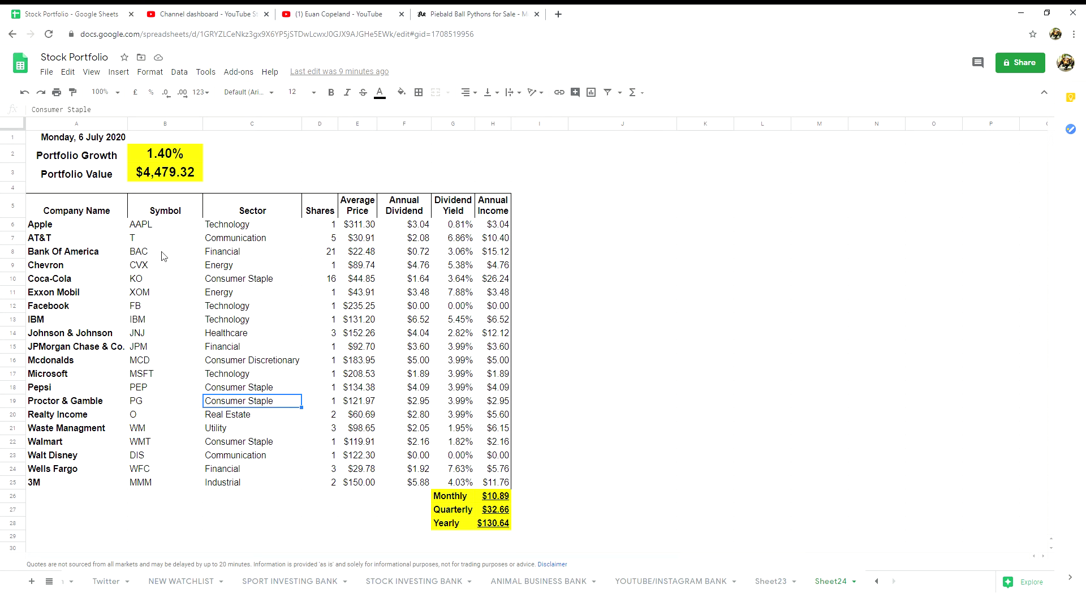
key(Right)
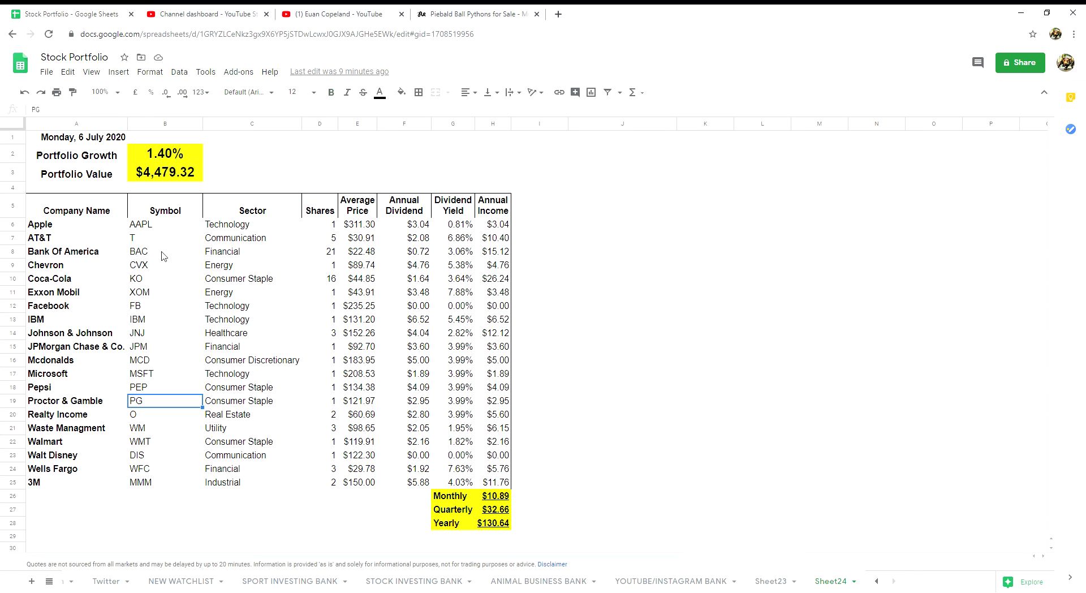
key(Left)
key(Down)
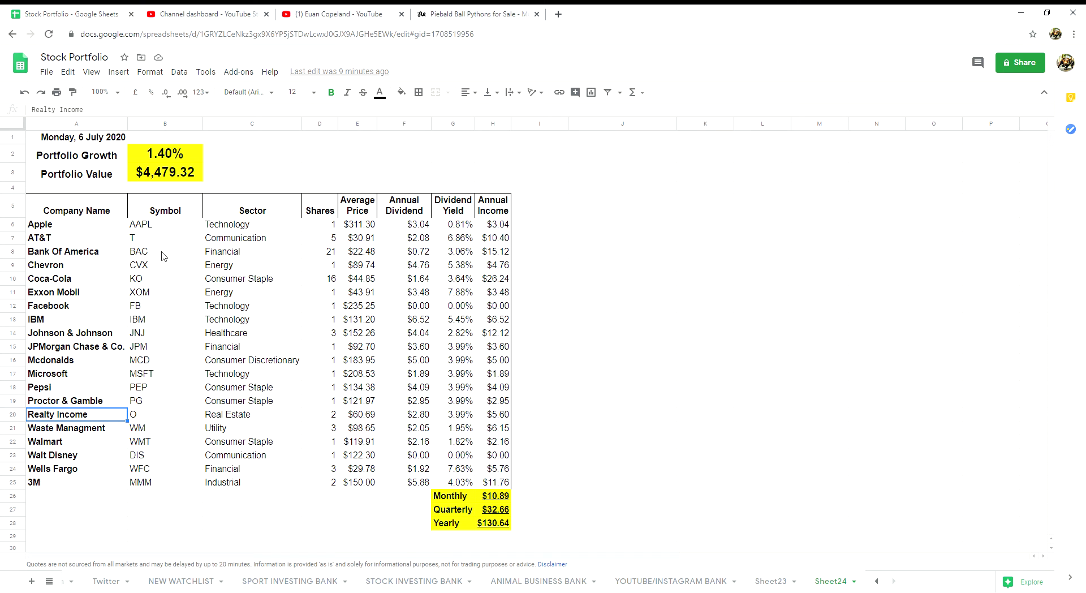
key(Right)
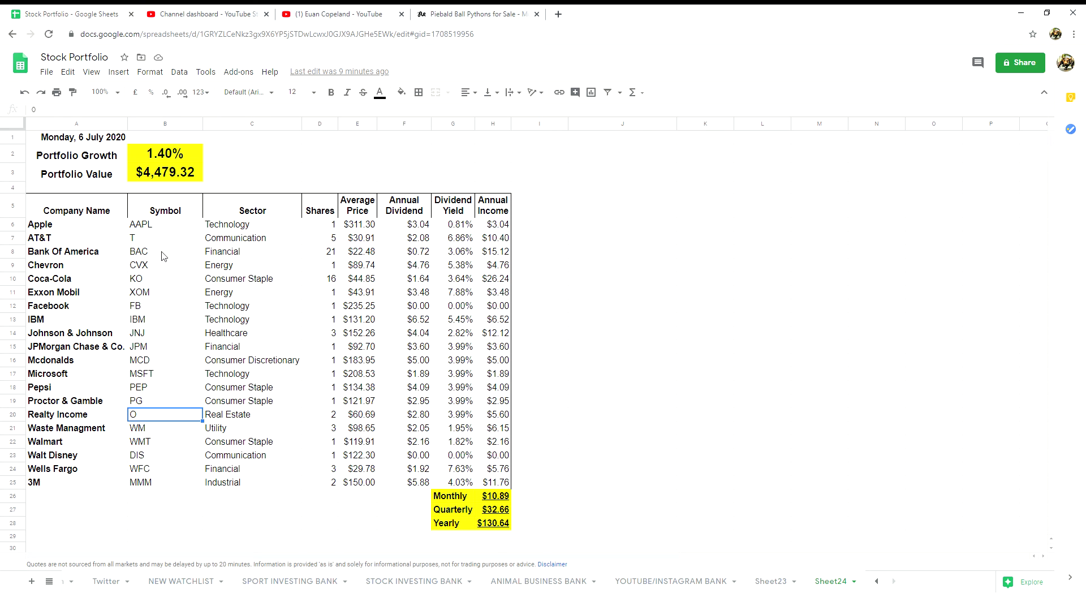
key(Right)
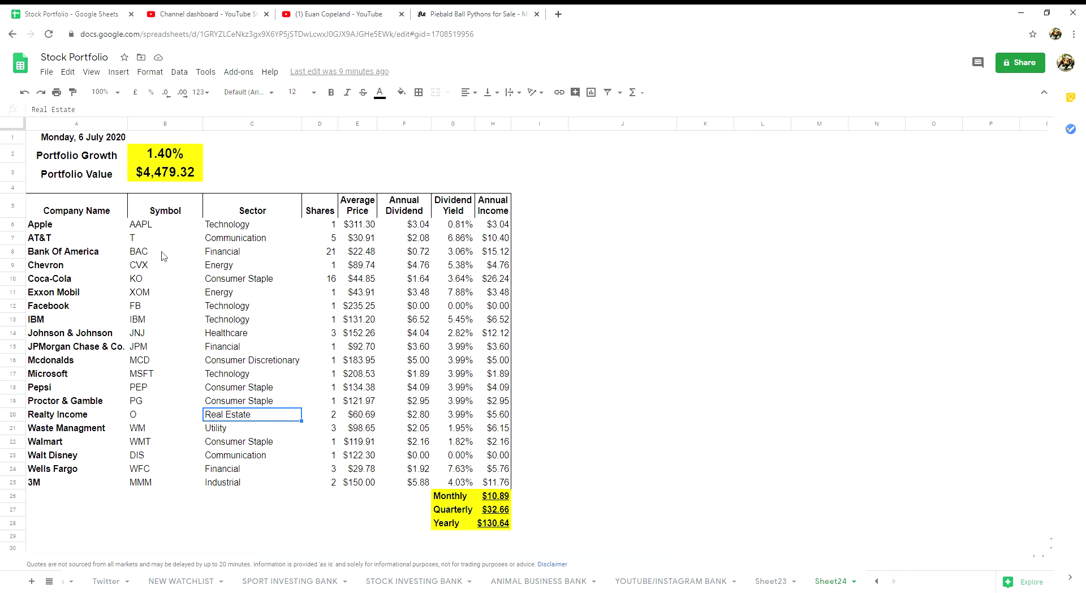
key(Right)
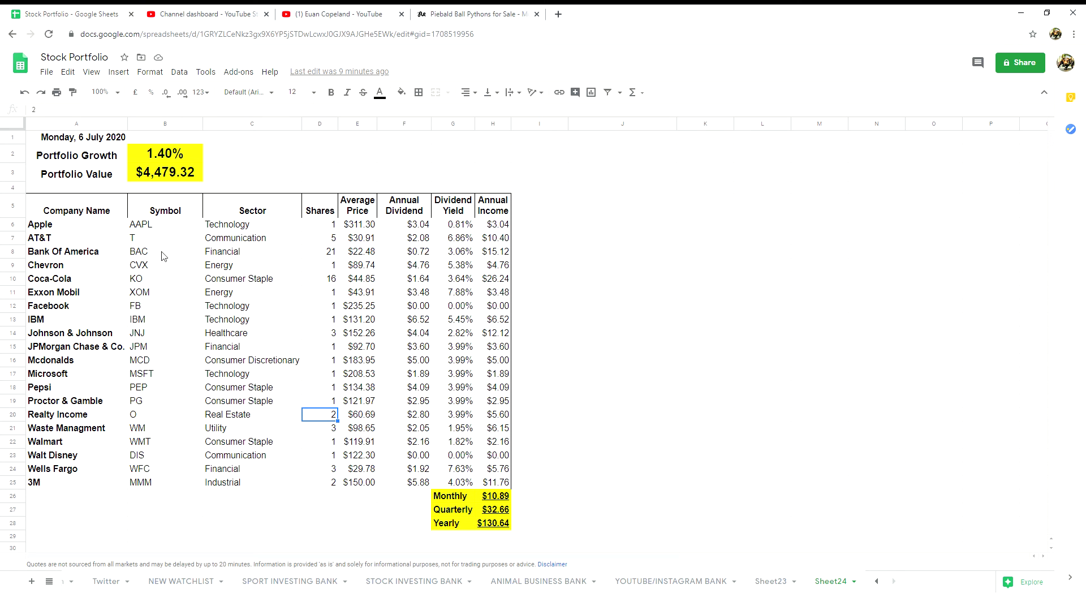
key(Right)
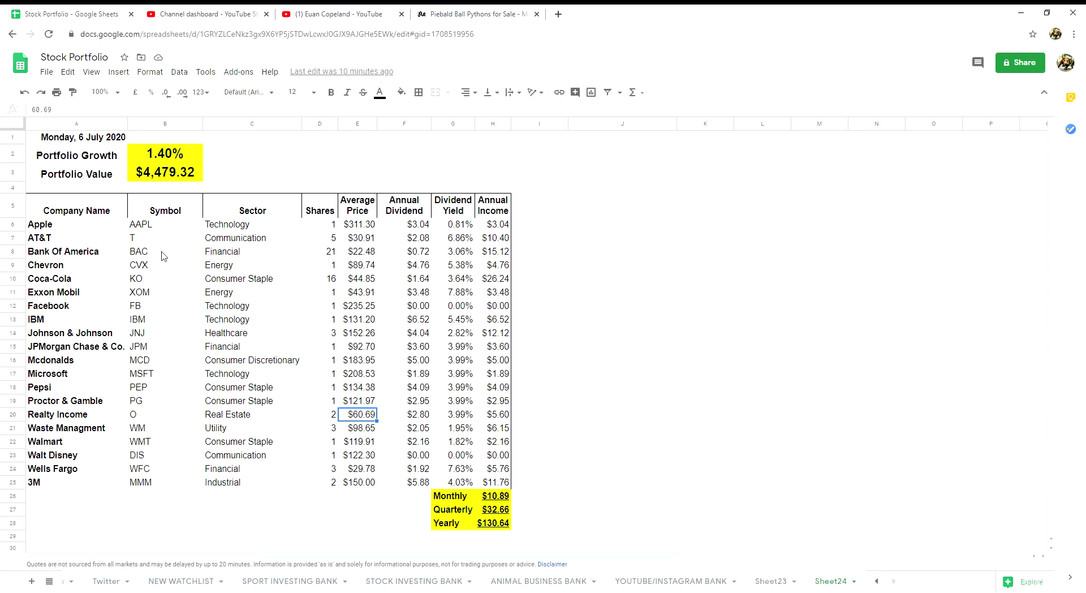
key(Right)
key(Right)
key(Right)
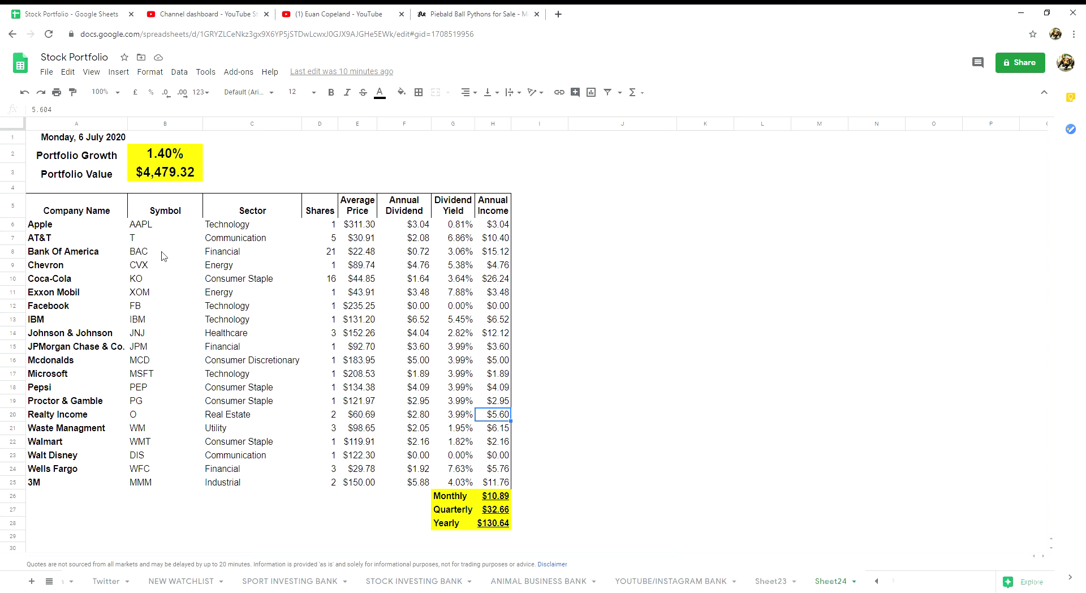
Review the Waste Managment row from company name through shares, average price and annual dividend to annual income.
key(Left)
key(Left)
key(Left)
key(Left)
key(Left)
key(Left)
key(Left)
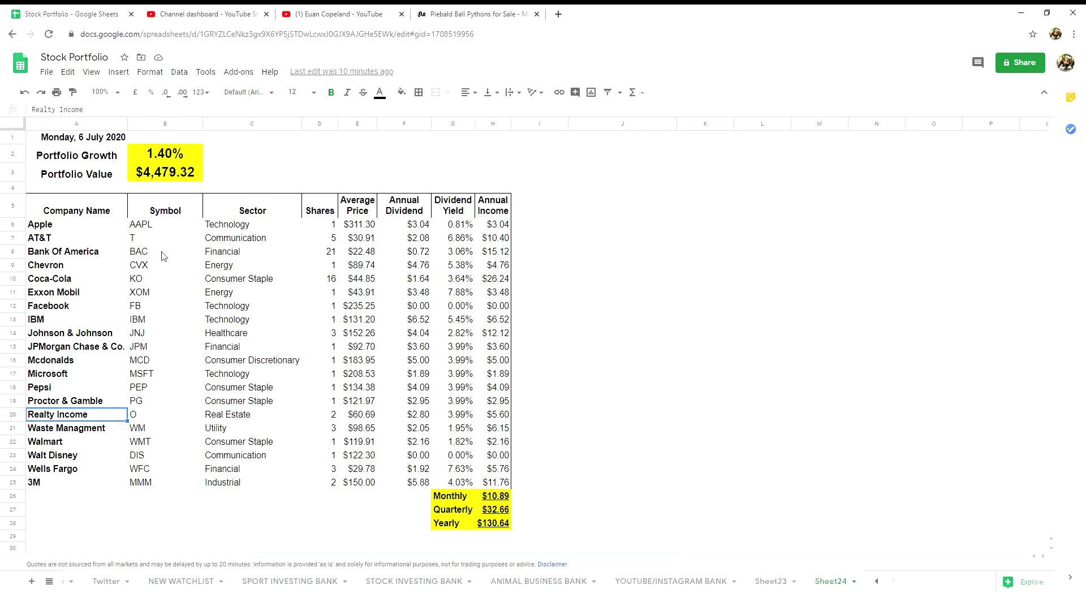
key(Down)
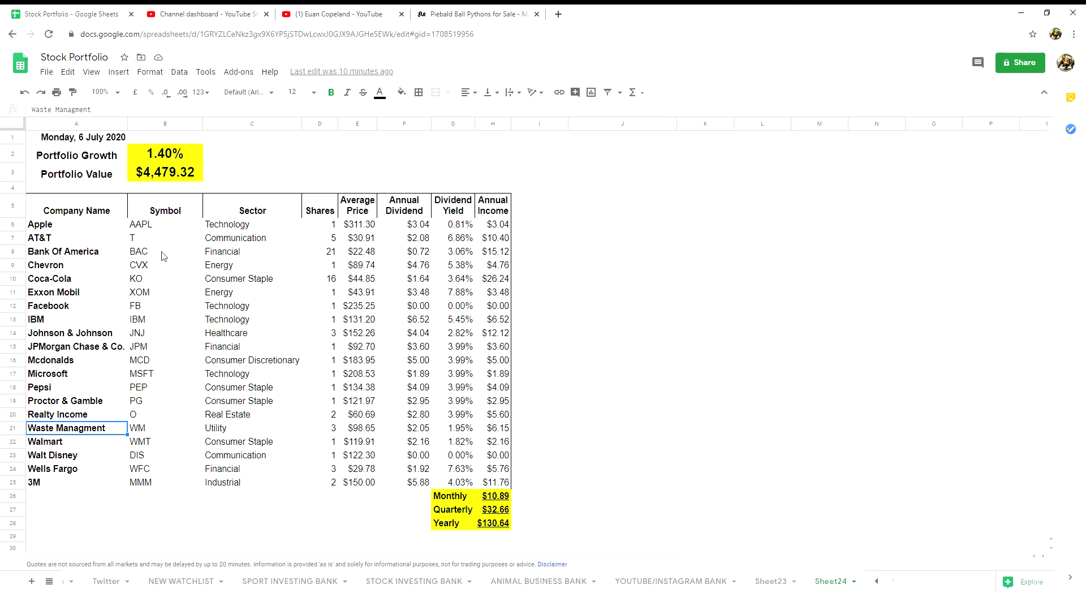
key(Right)
key(Right)
key(Right)
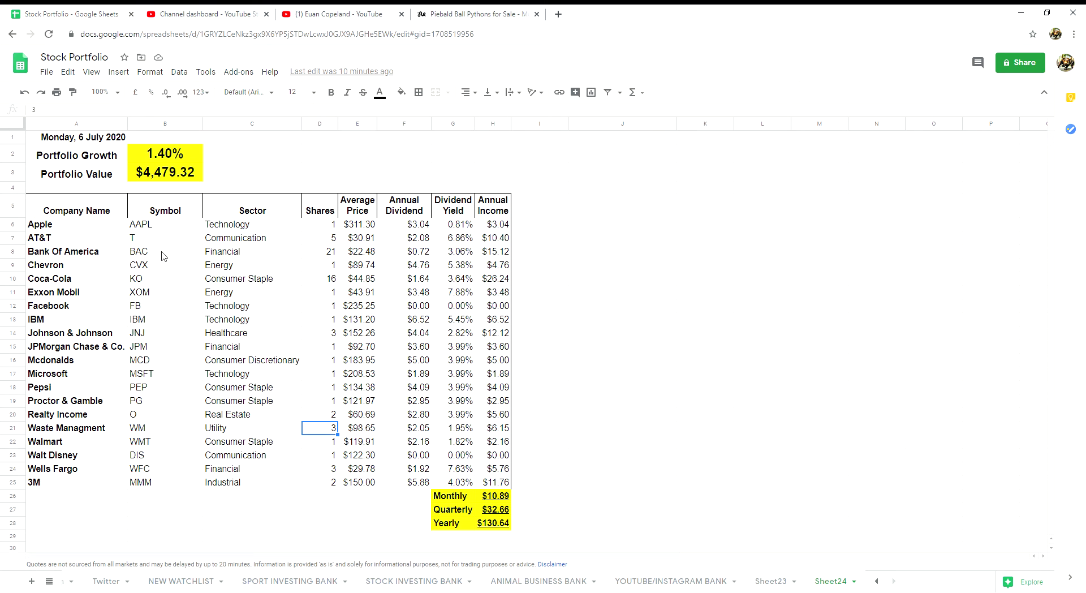
key(Right)
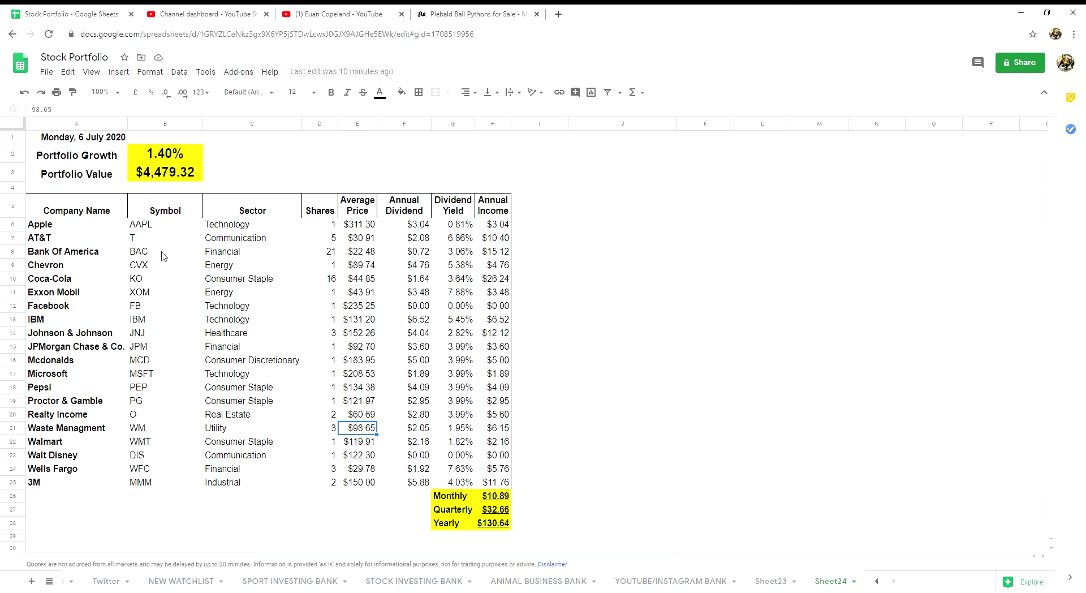
key(Right)
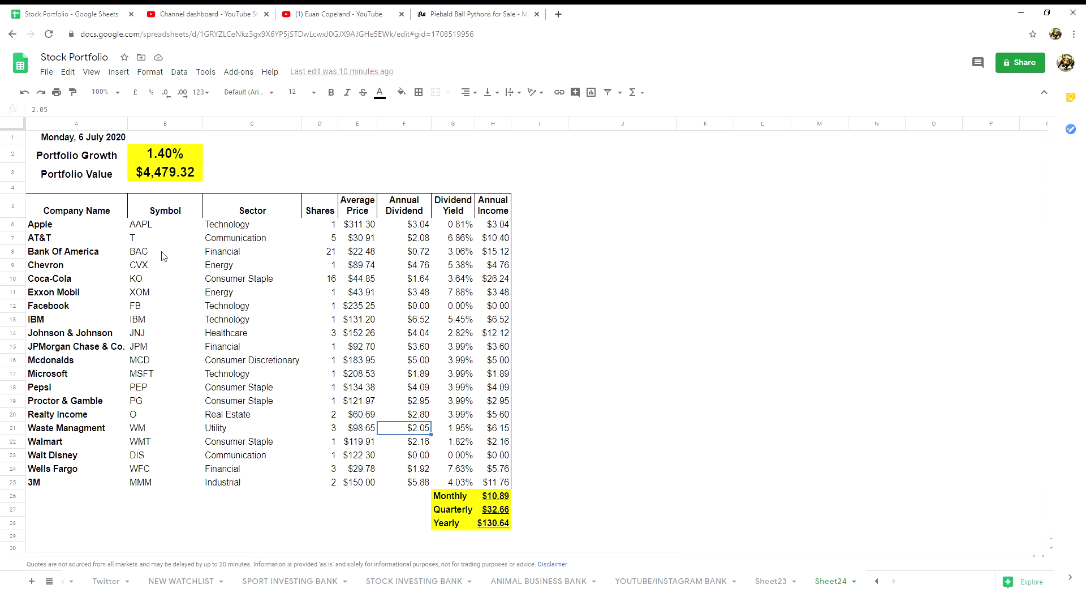
key(Right)
key(Right)
Review the Walmart row from company name through symbol, sector, shares and average price to the dividend figures.
key(Left)
key(Left)
key(Left)
key(Left)
key(Left)
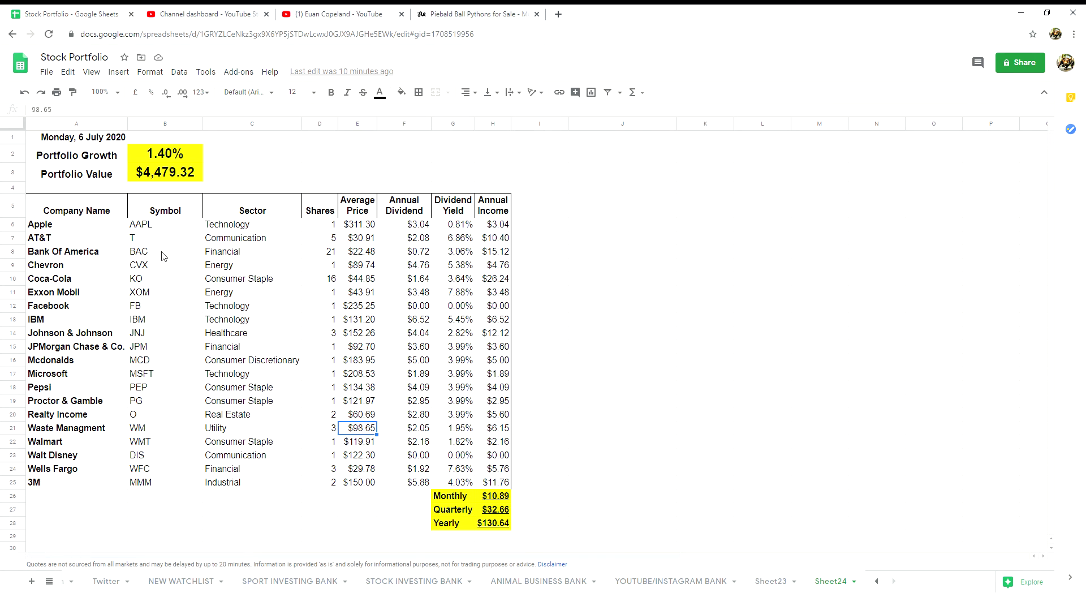
key(Left)
key(Left)
key(Right)
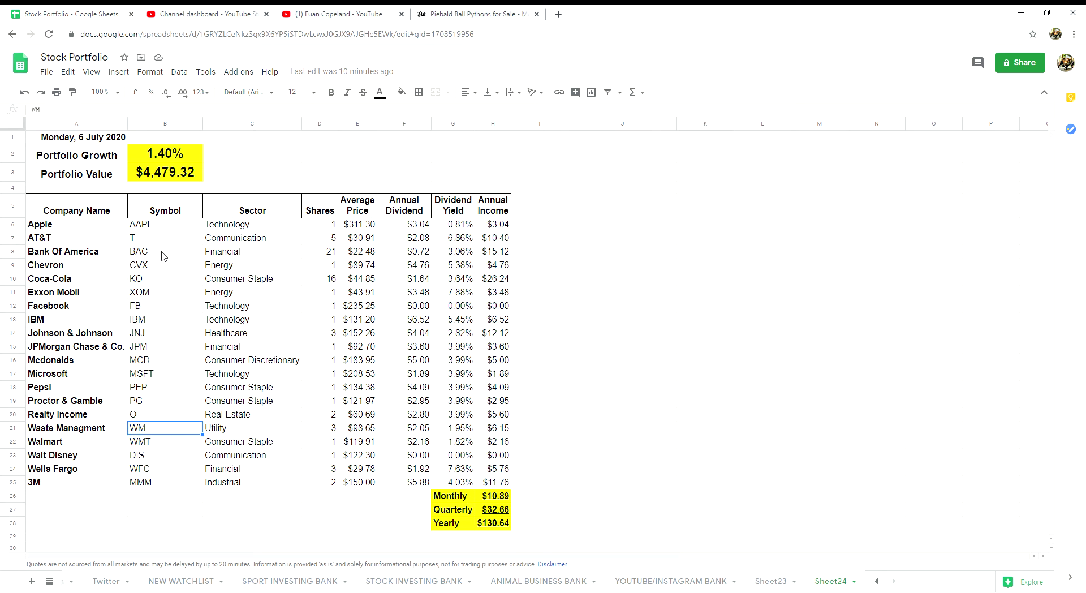
key(Left)
key(Down)
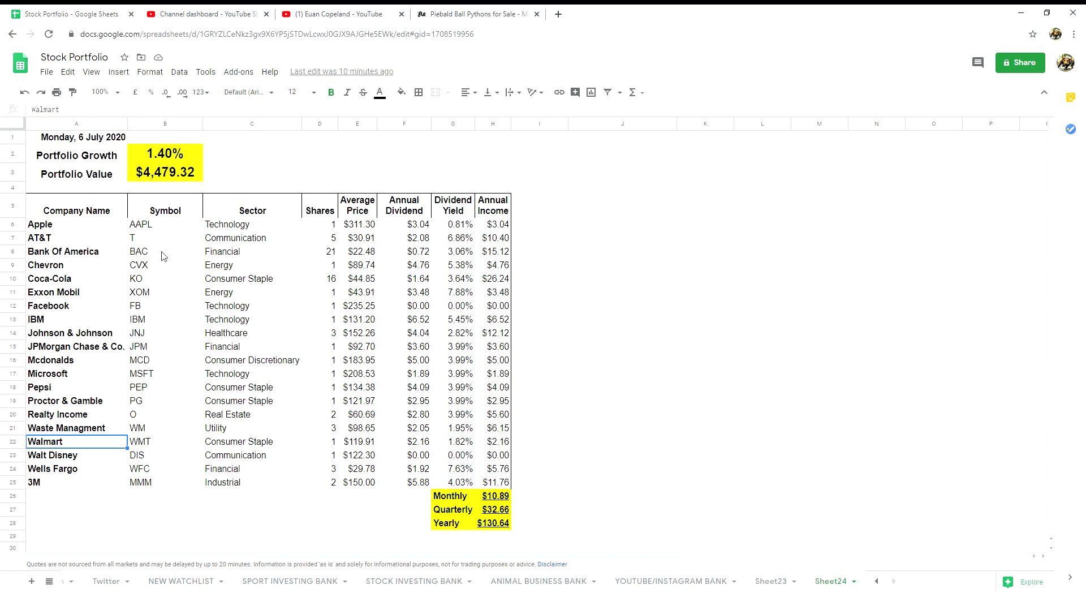
key(Right)
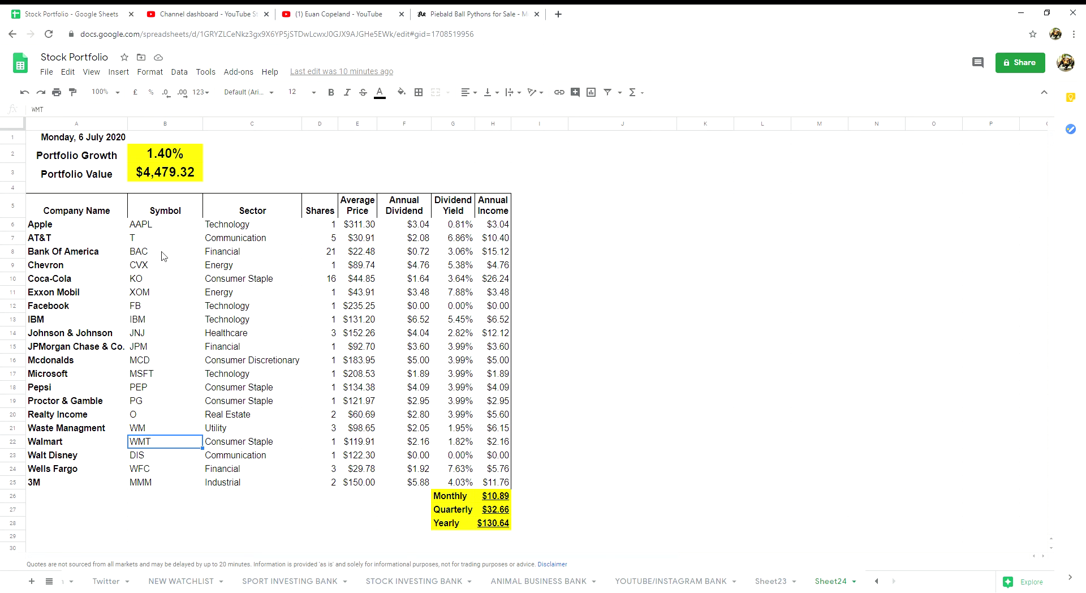
key(Right)
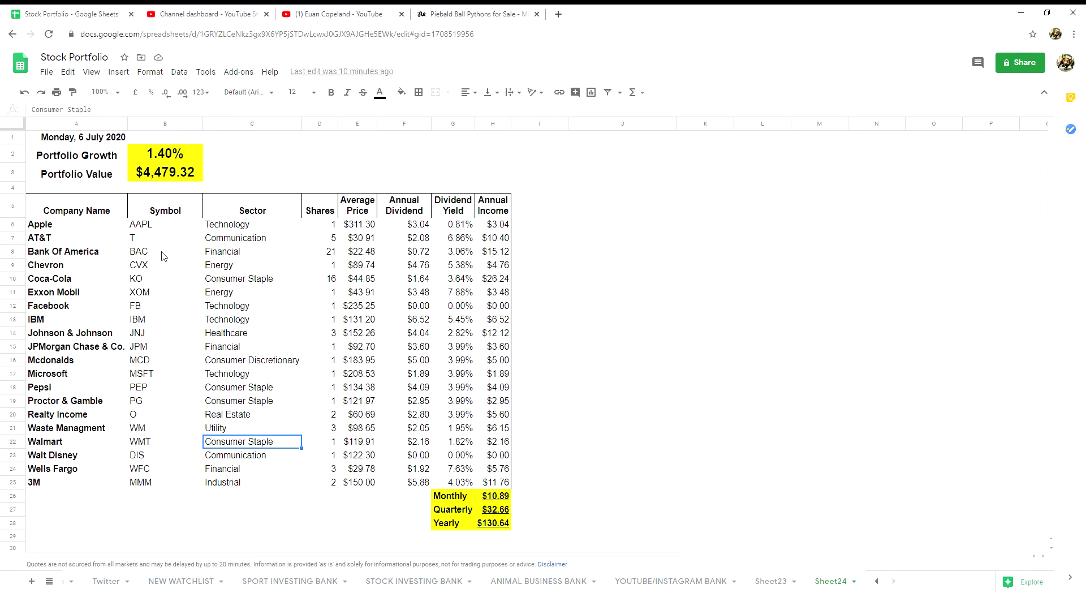
key(Right)
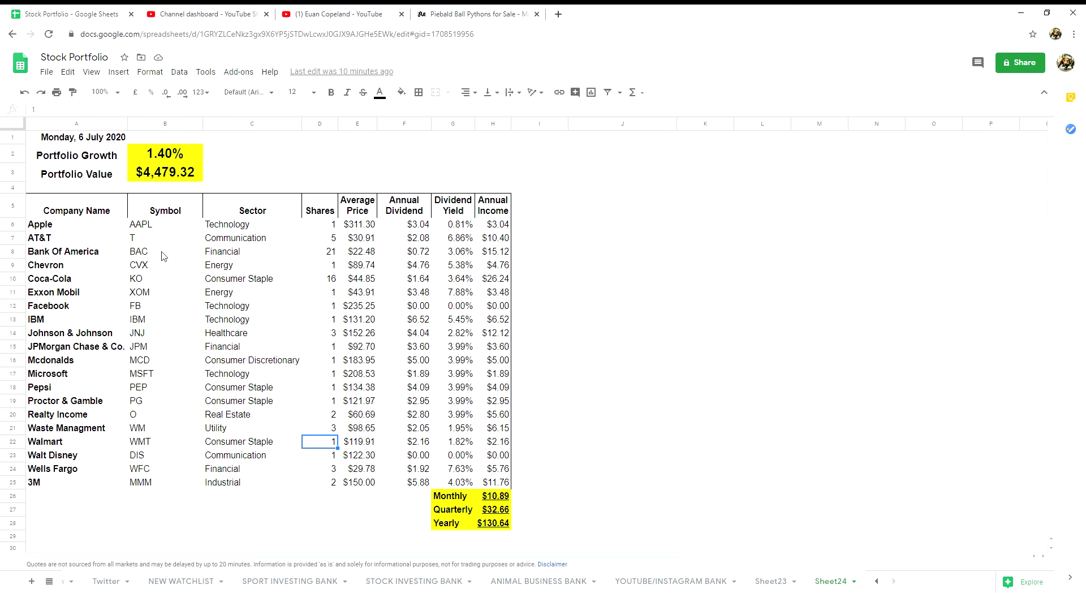
key(Right)
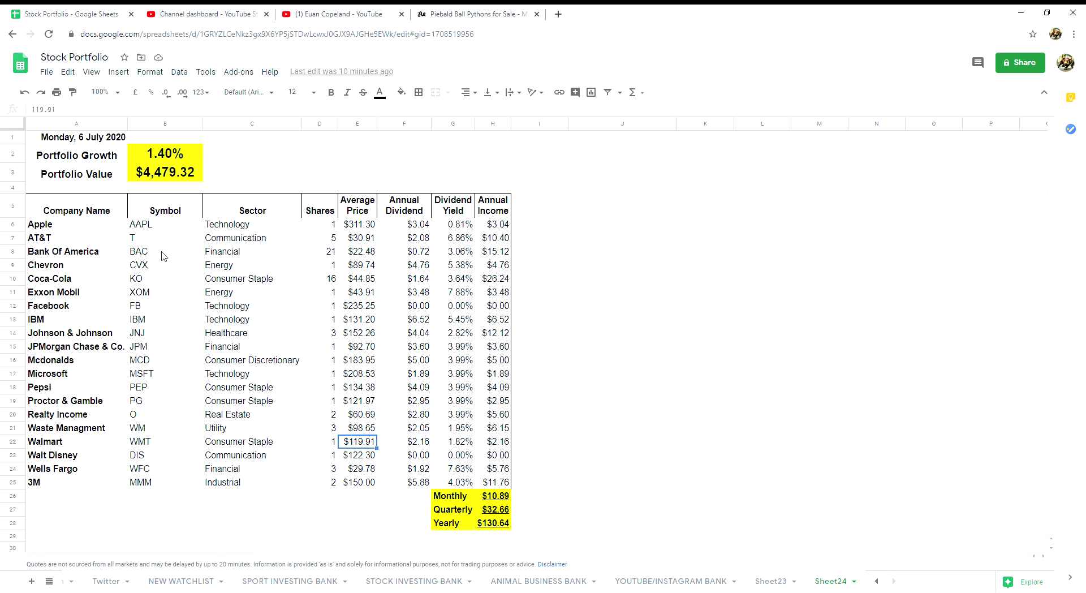
key(Right)
key(Right)
key(Left)
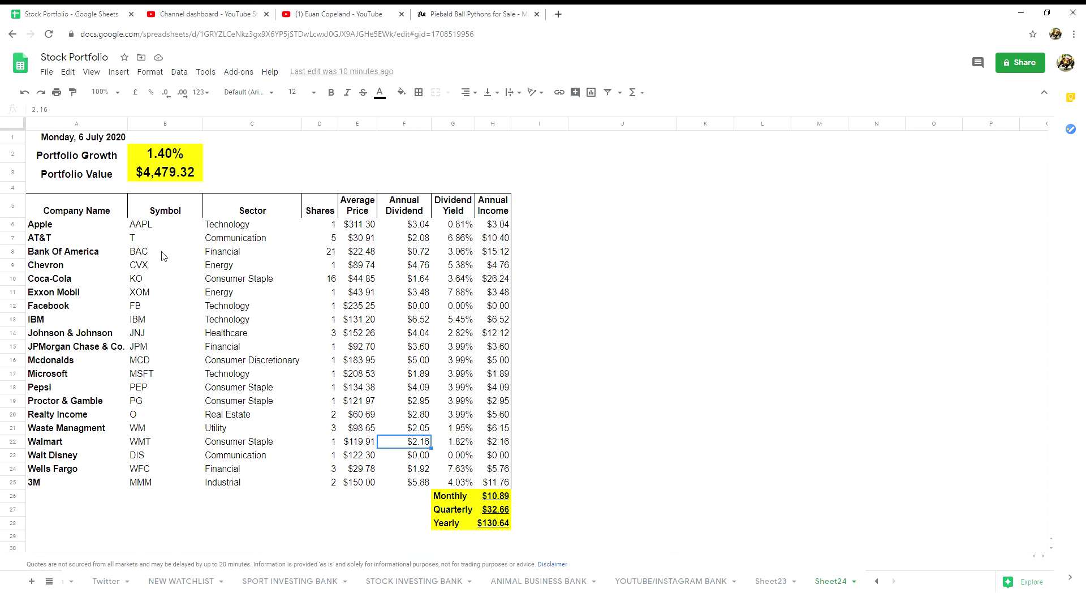
Review the Walt Disney row from company name through symbol, sector and shares to average price.
key(Left)
key(Left)
key(Left)
key(Left)
key(Left)
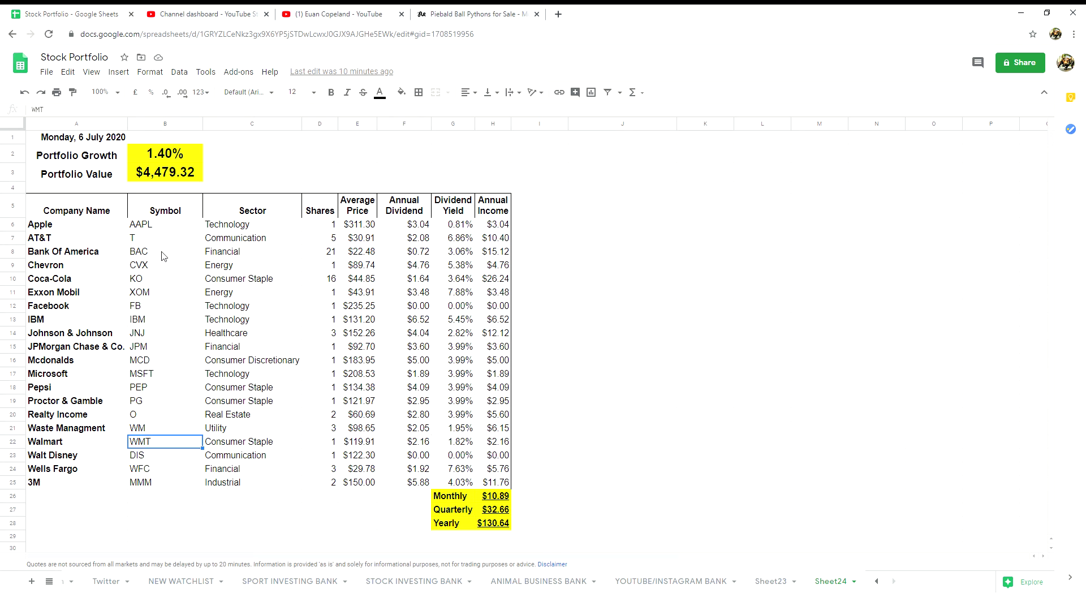
key(Down)
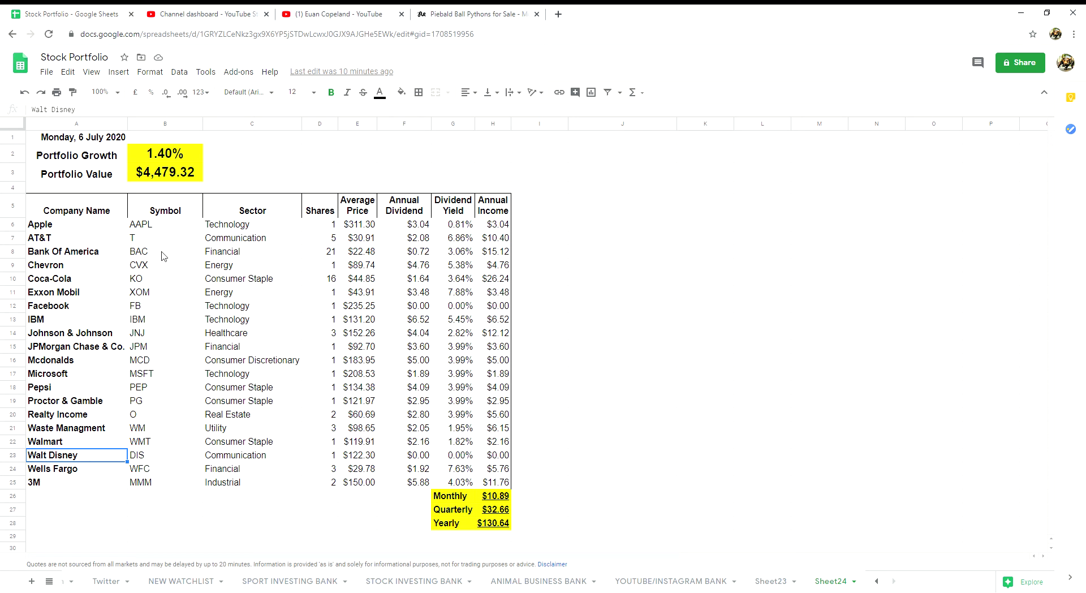
key(Right)
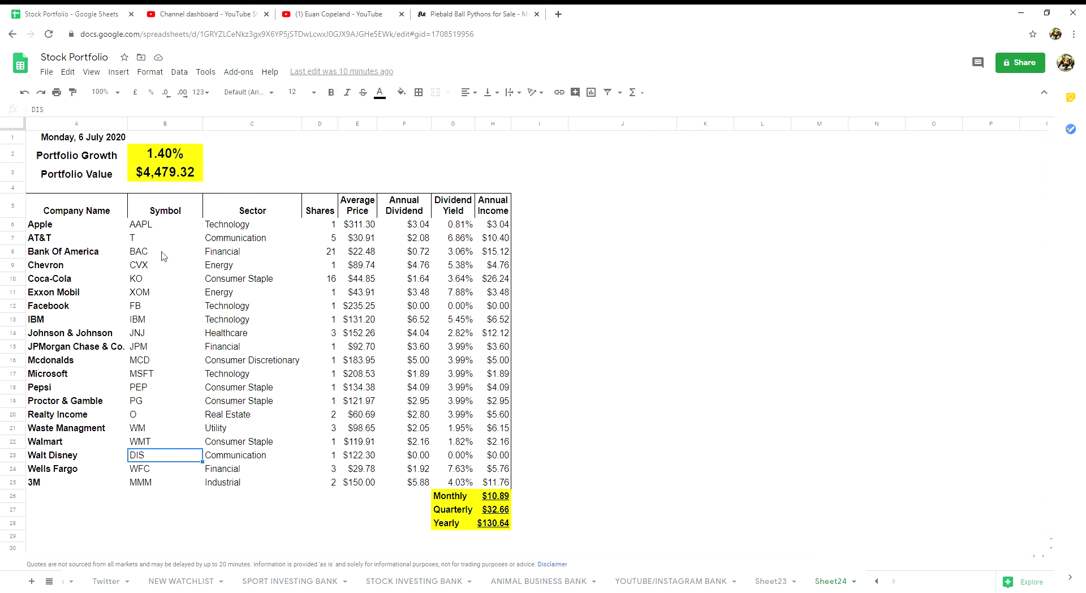
key(Right)
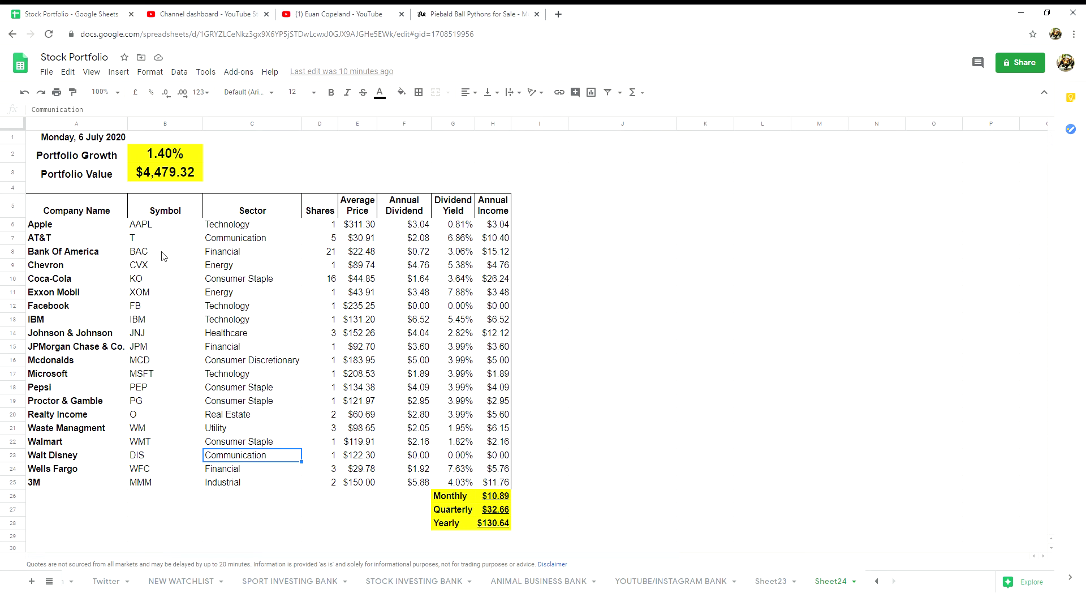
key(Right)
key(Right)
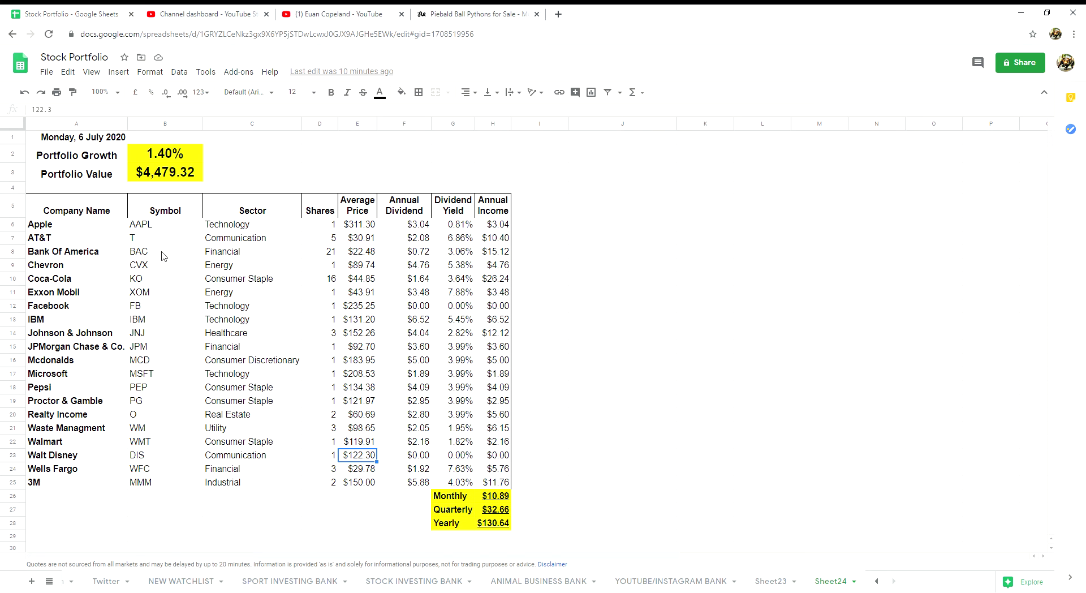
Review the Wells Fargo row from company name through symbol, sector, shares, average price and dividend figures to annual income.
key(Left)
key(Left)
key(Left)
key(Left)
key(Down)
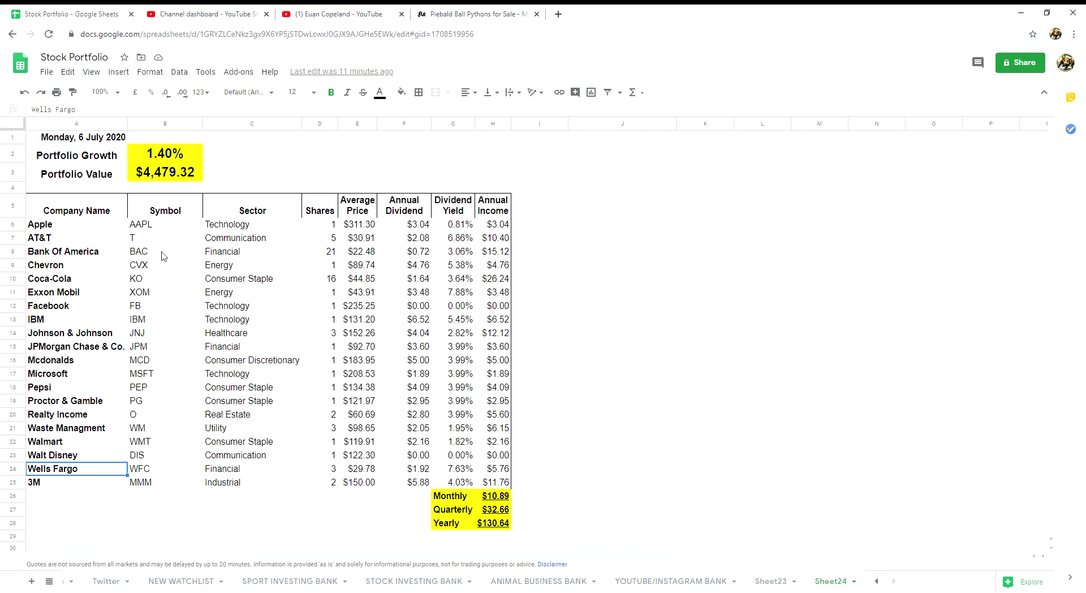
key(Right)
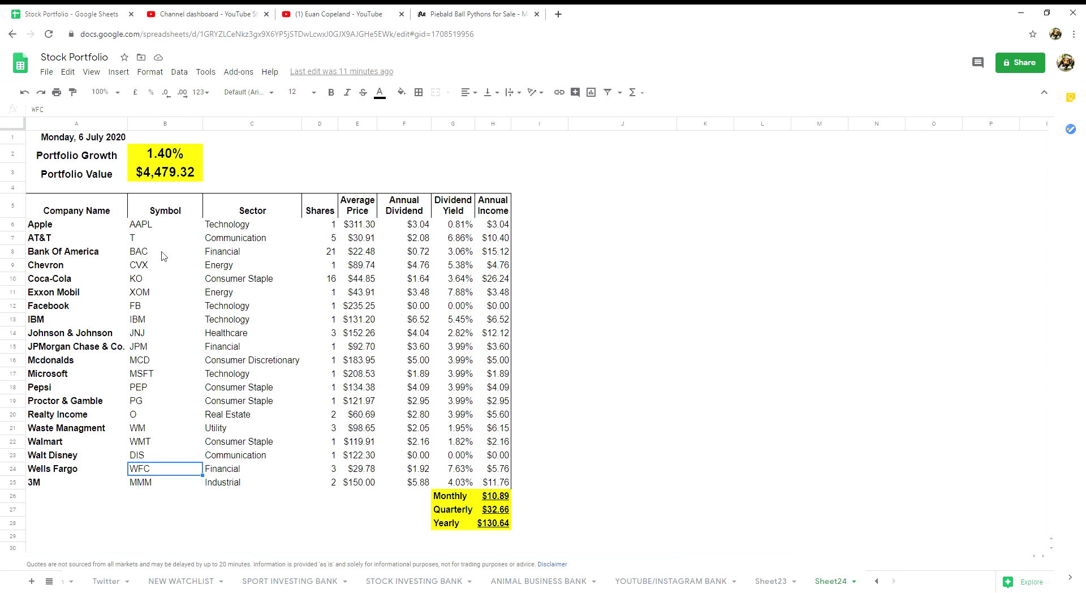
key(Right)
key(Right)
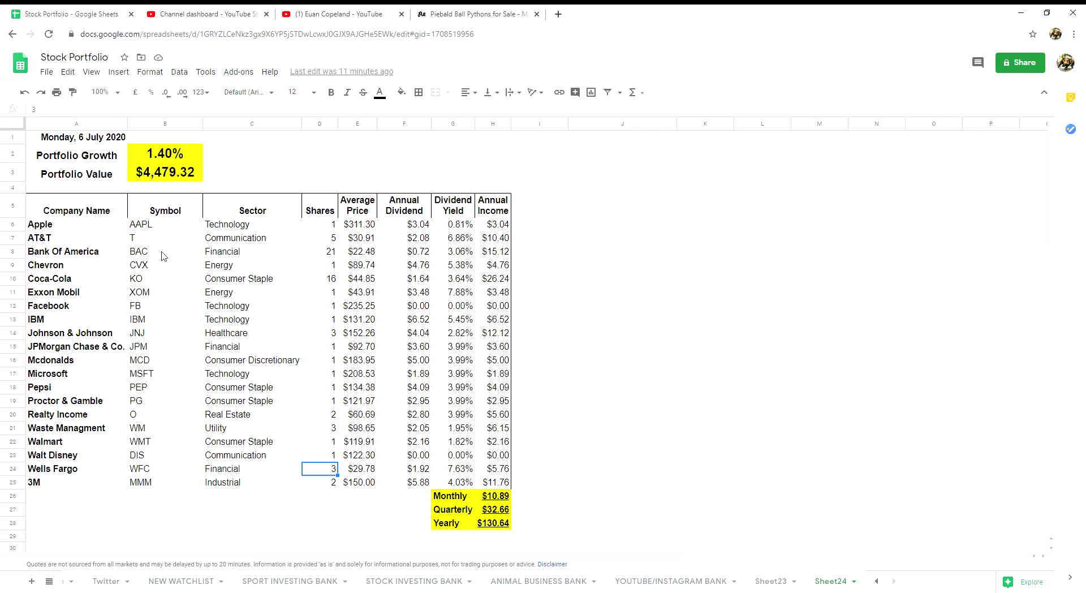
key(Right)
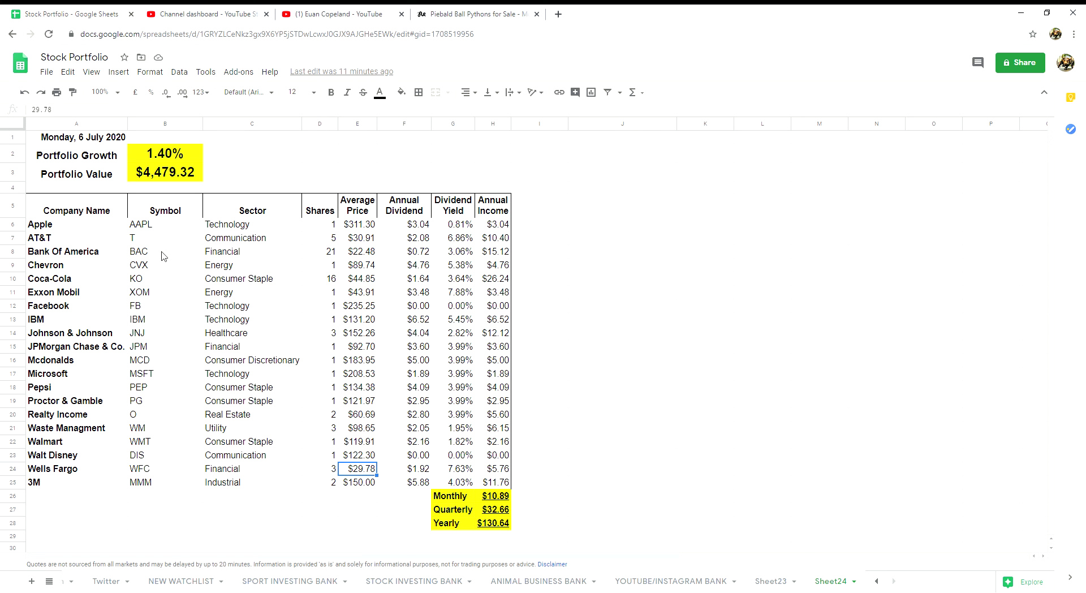
key(Right)
key(Right)
key(Right)
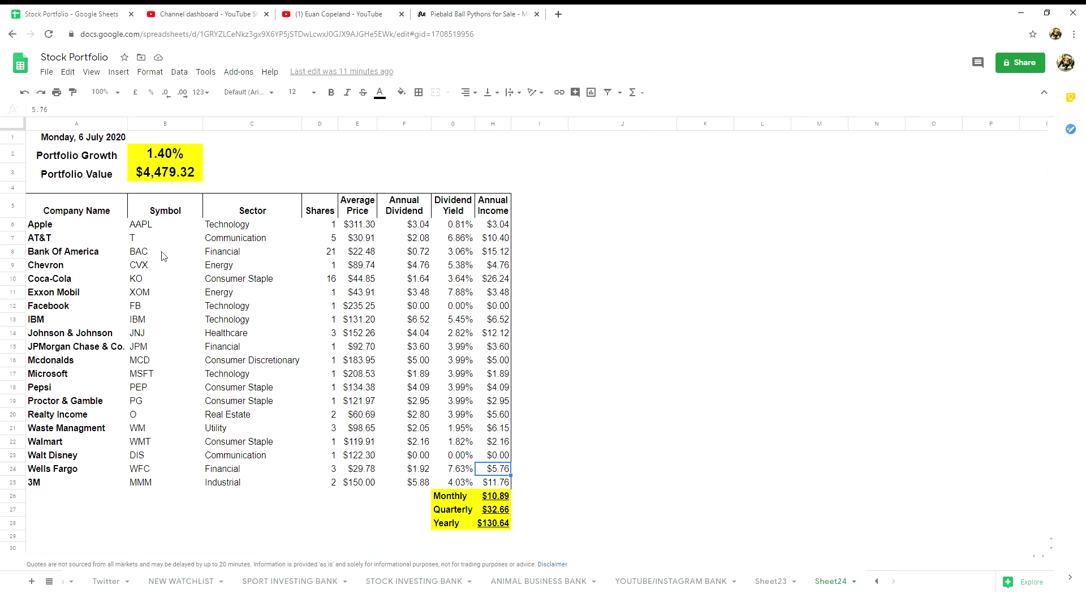
Review the 3M row from company name through symbol, sector and shares to average price, and select the Monthly income total.
key(Left)
key(Left)
key(Left)
key(Left)
key(Left)
key(Left)
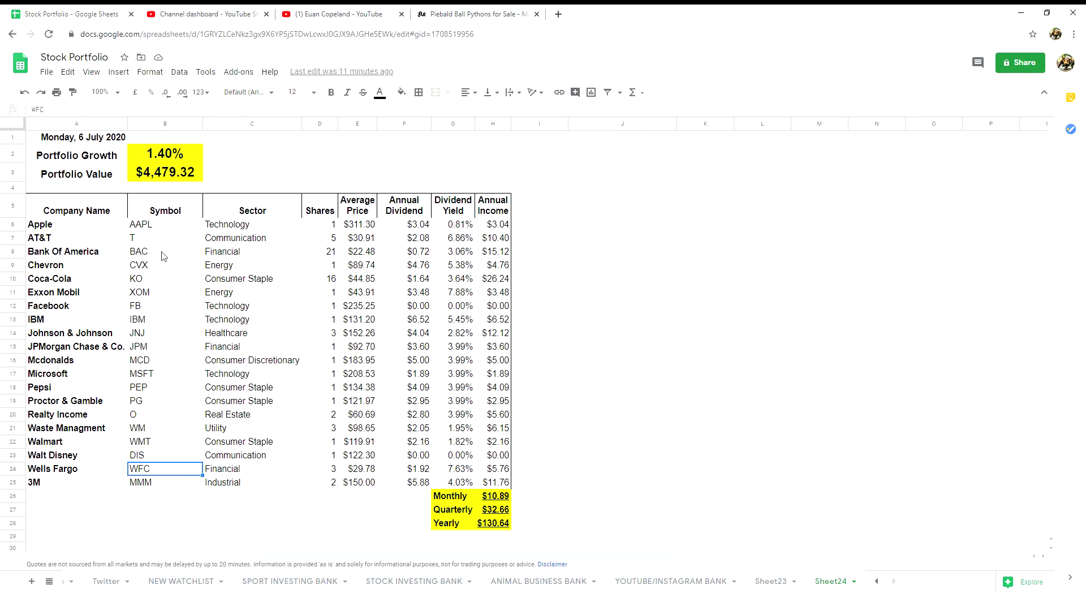
key(Left)
key(Right)
key(Left)
key(Down)
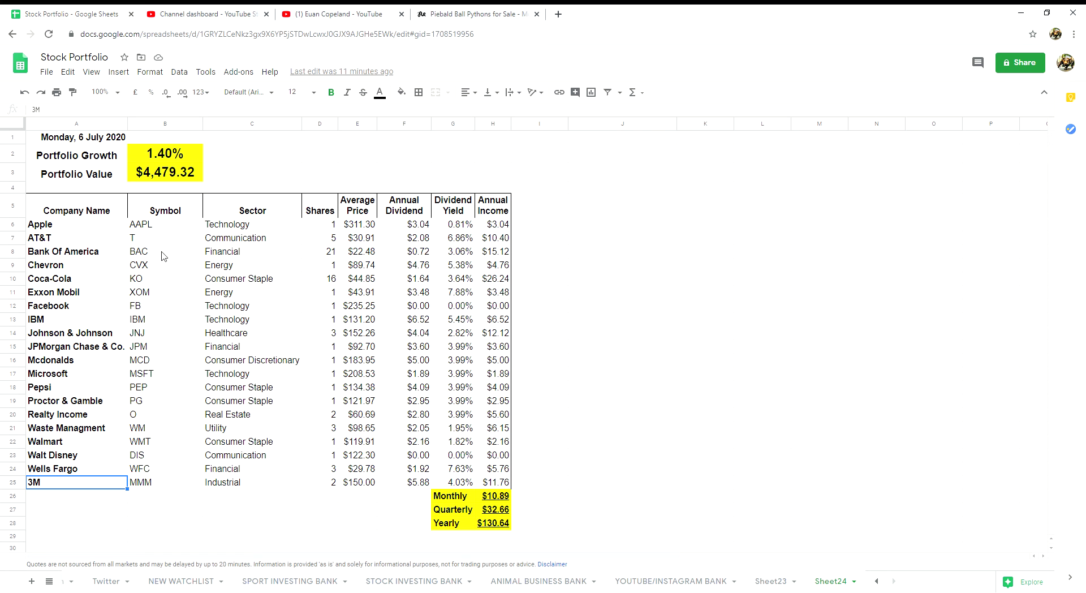
key(Right)
key(Right)
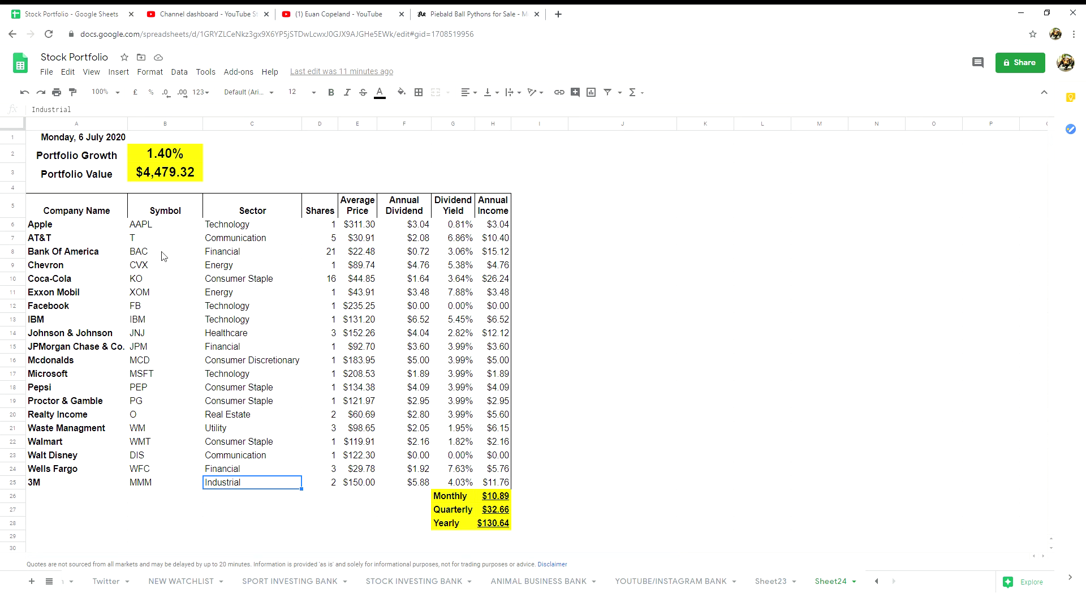
key(Right)
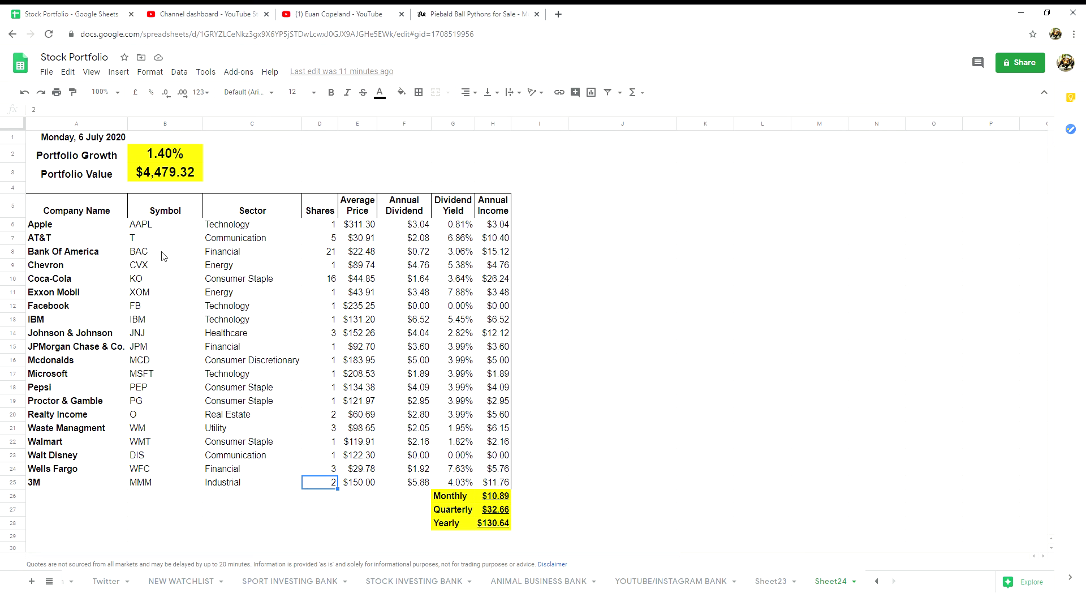
key(Right)
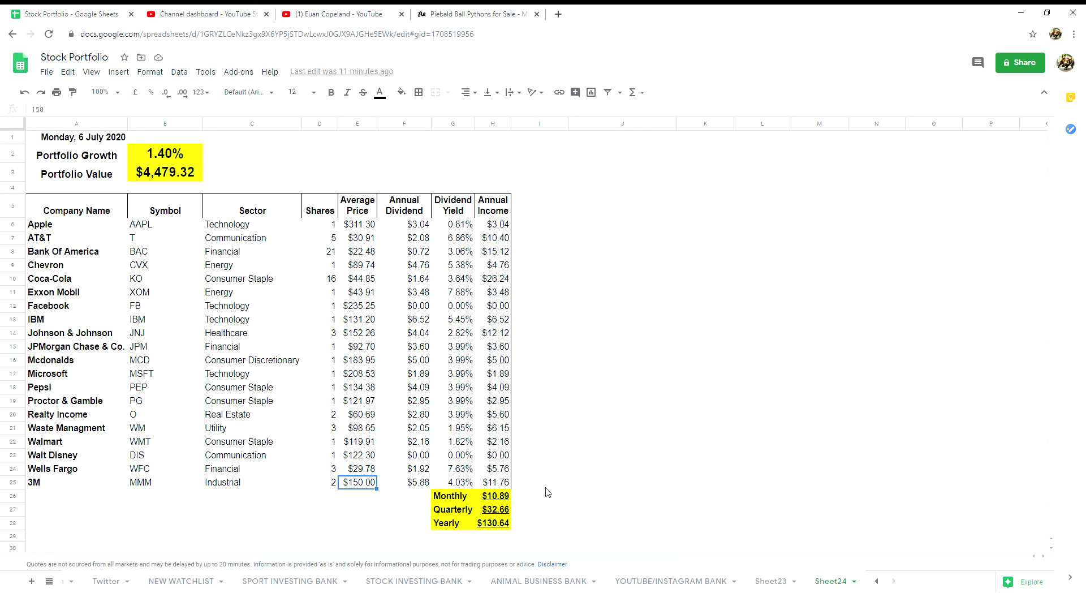
click(502, 500)
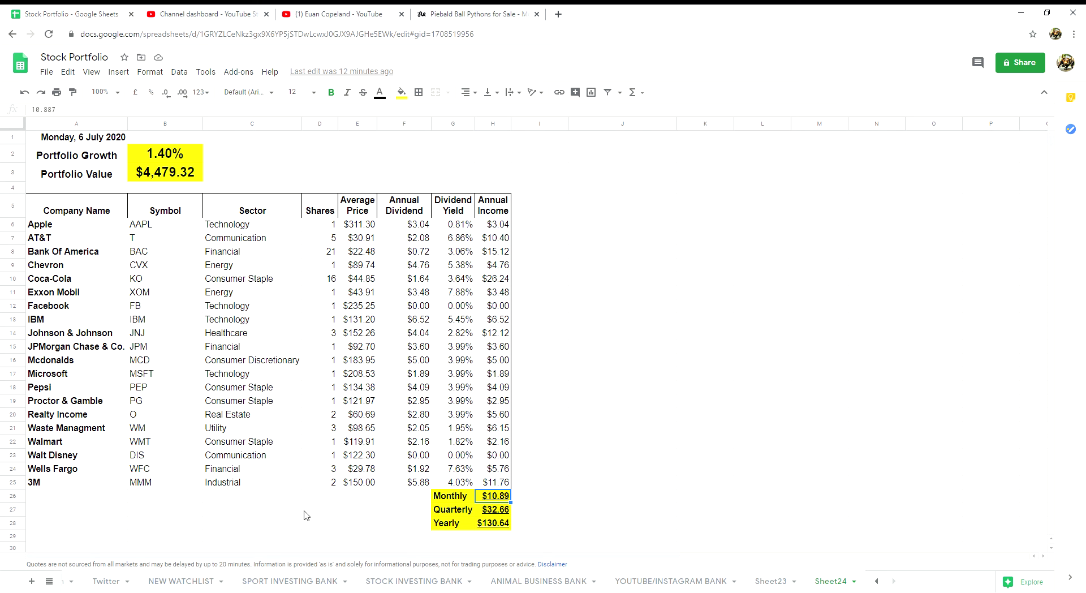
Examine the July transactions and the sector breakdown table with its Sector Diversification pie chart, selecting the Consumer Discretionary percentage.
scroll(306, 515, down, 2)
scroll(305, 516, down, 2)
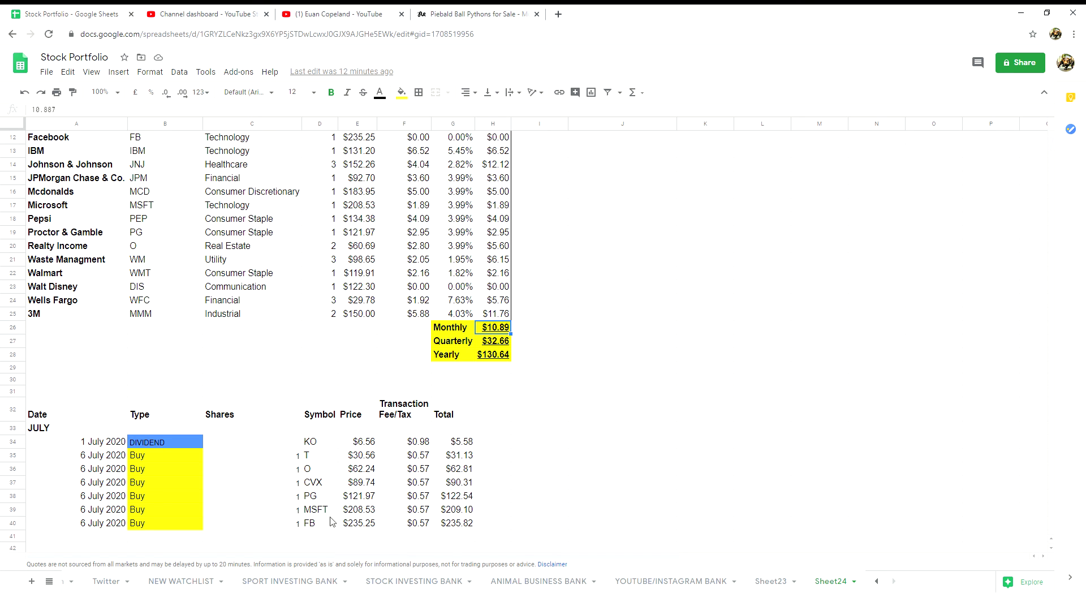
scroll(332, 521, down, 2)
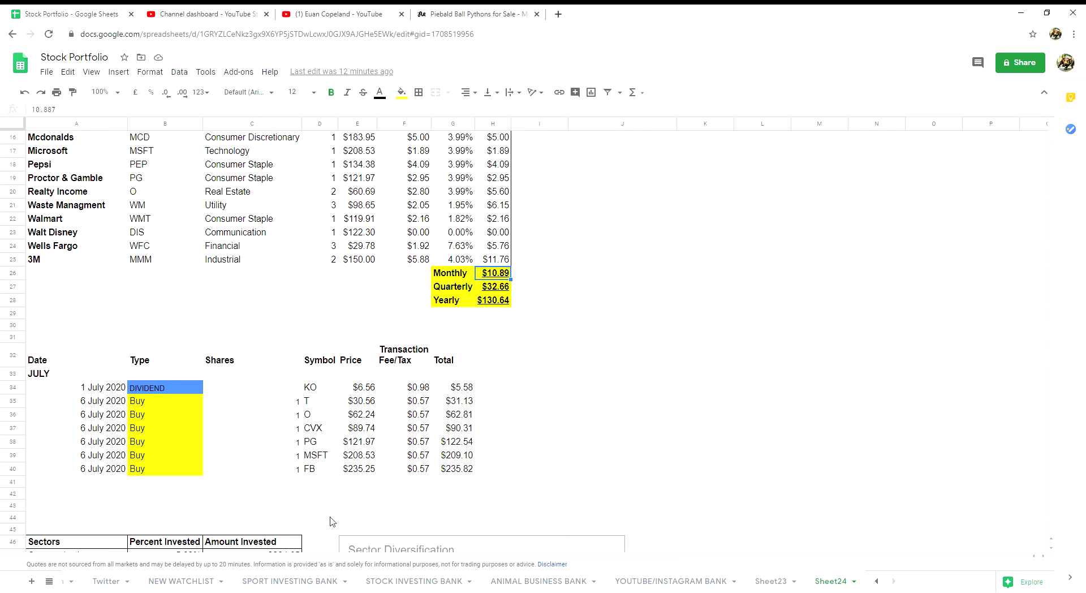
scroll(332, 521, down, 1)
scroll(333, 521, down, 3)
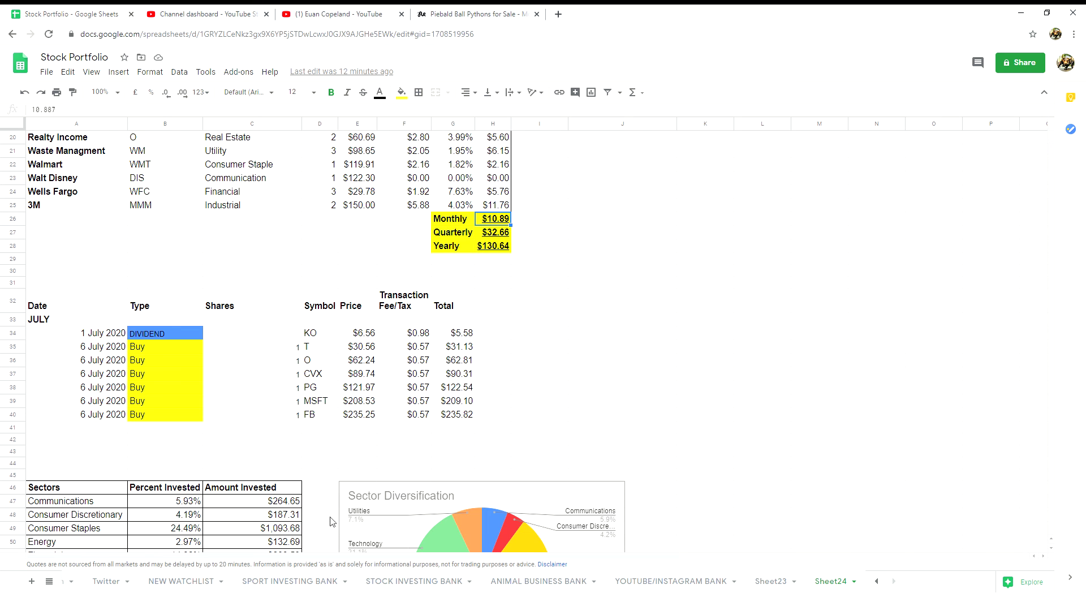
scroll(332, 521, down, 2)
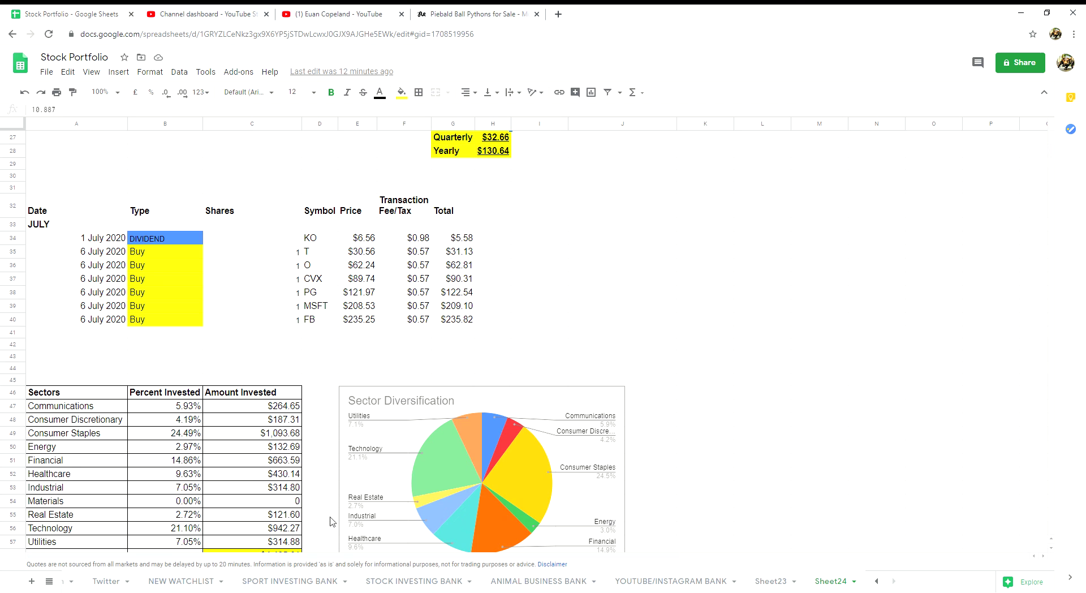
scroll(332, 521, down, 1)
scroll(332, 521, down, 1)
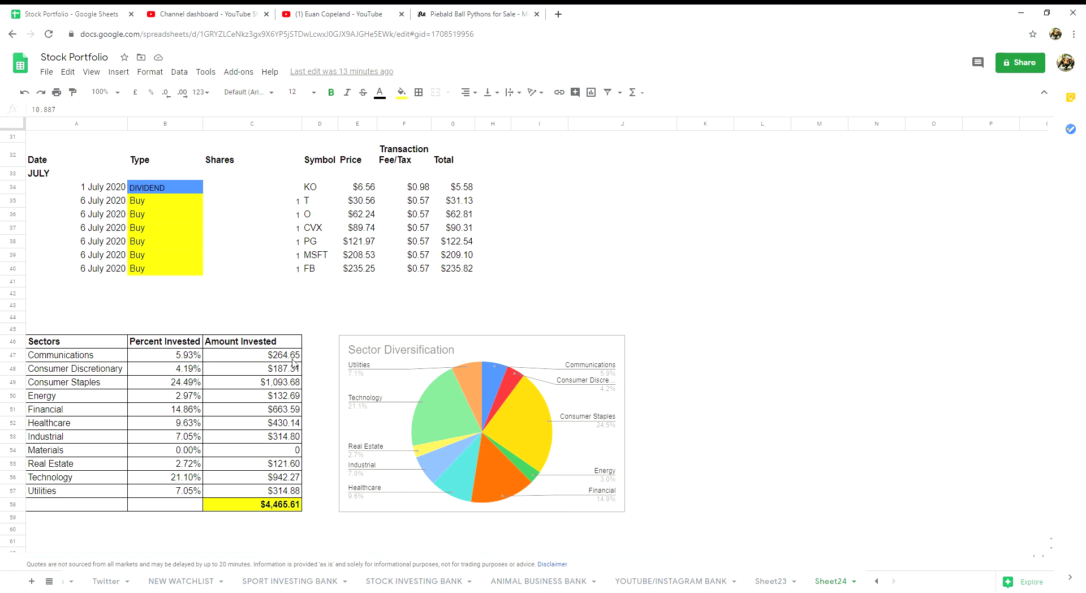
click(191, 372)
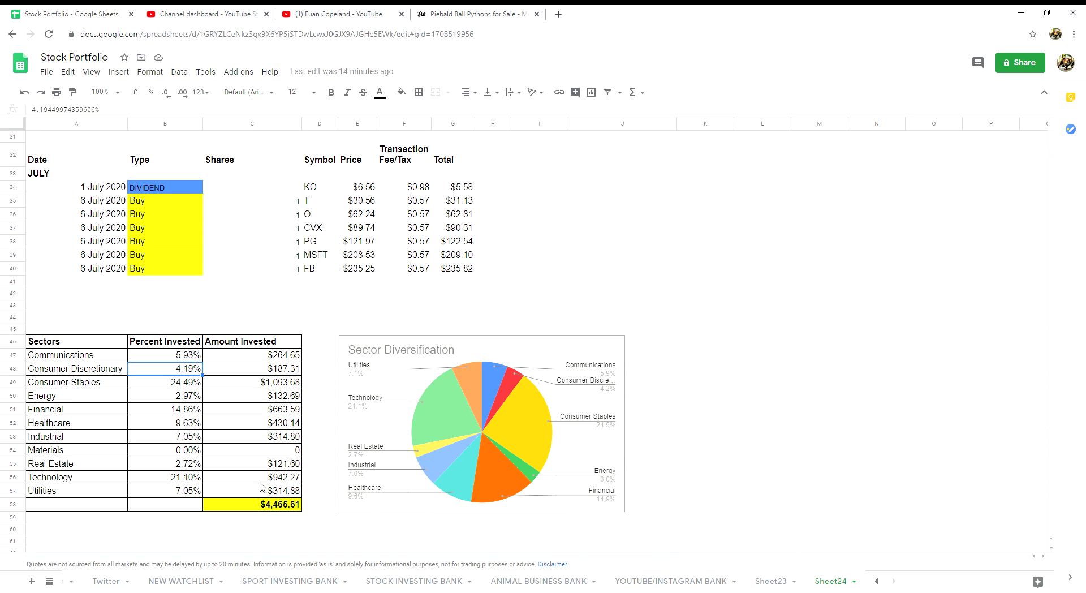
scroll(283, 503, down, 1)
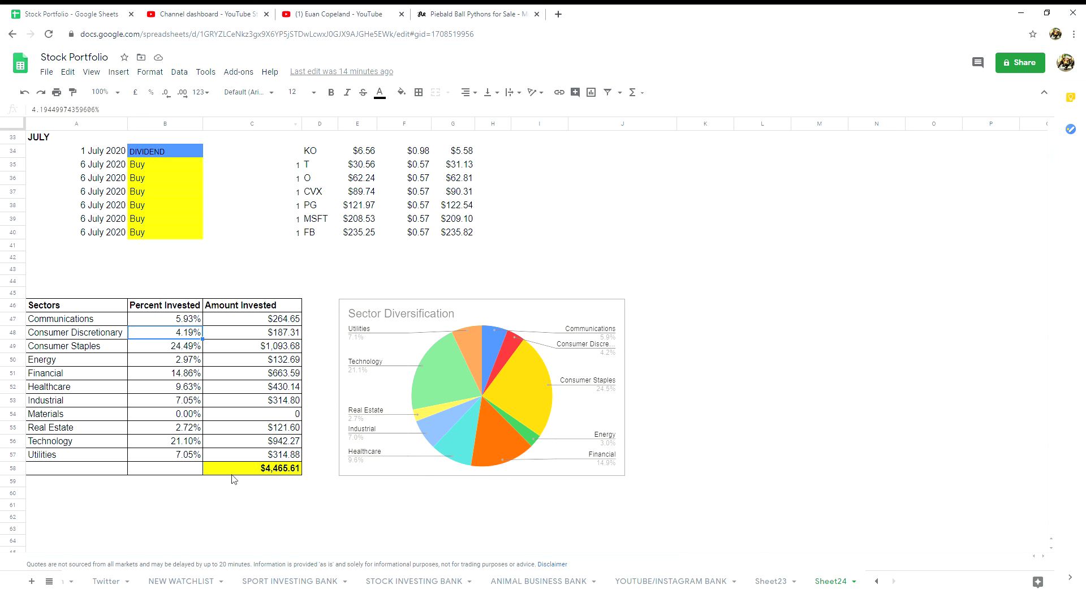
Return to the holdings table at the start of the sheet and check the channel dashboard in YouTube Studio.
scroll(271, 477, up, 3)
scroll(270, 477, up, 6)
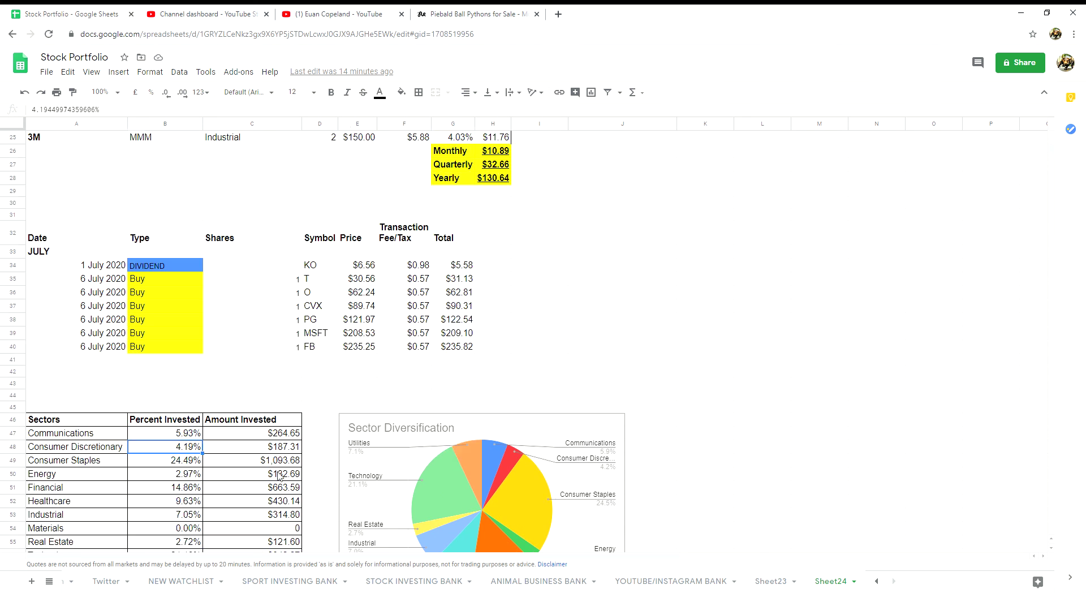
scroll(278, 477, up, 7)
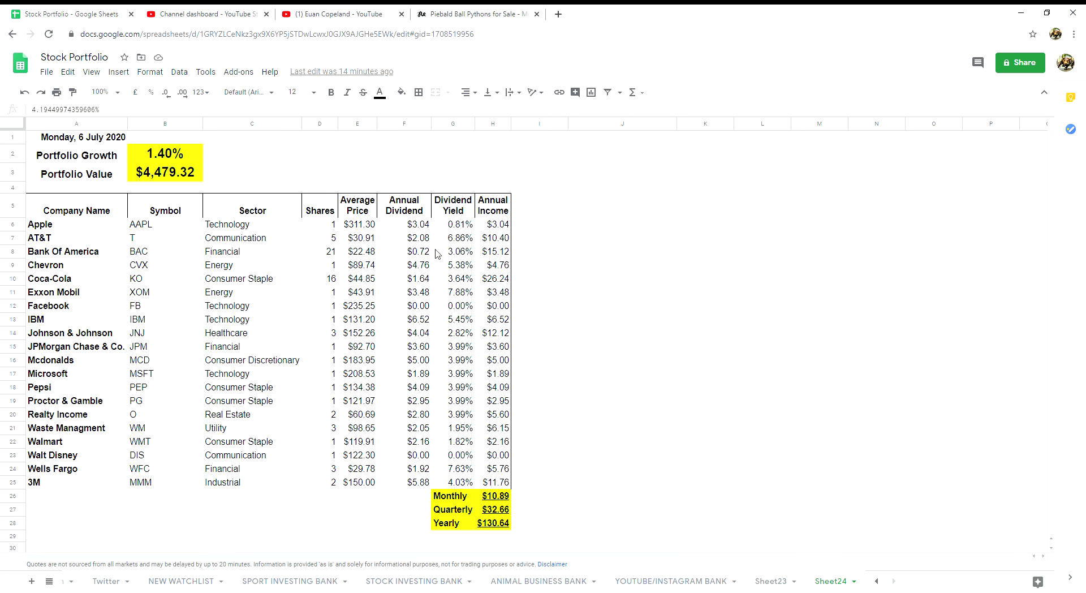
click(197, 8)
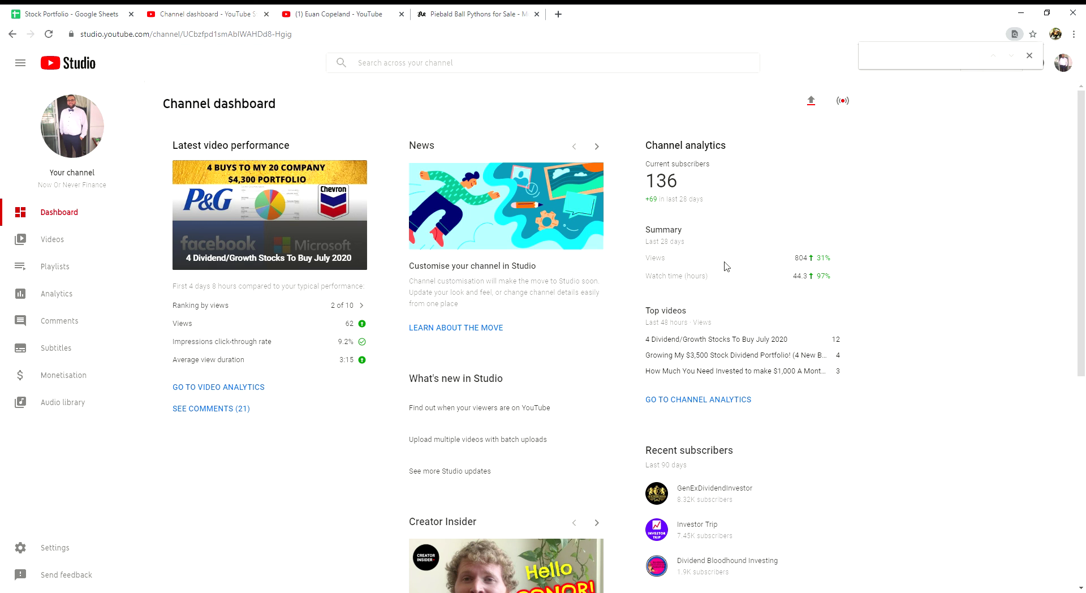
Browse the Piebald ball python listings on MorphMarket and show the list of other reptile categories.
click(472, 23)
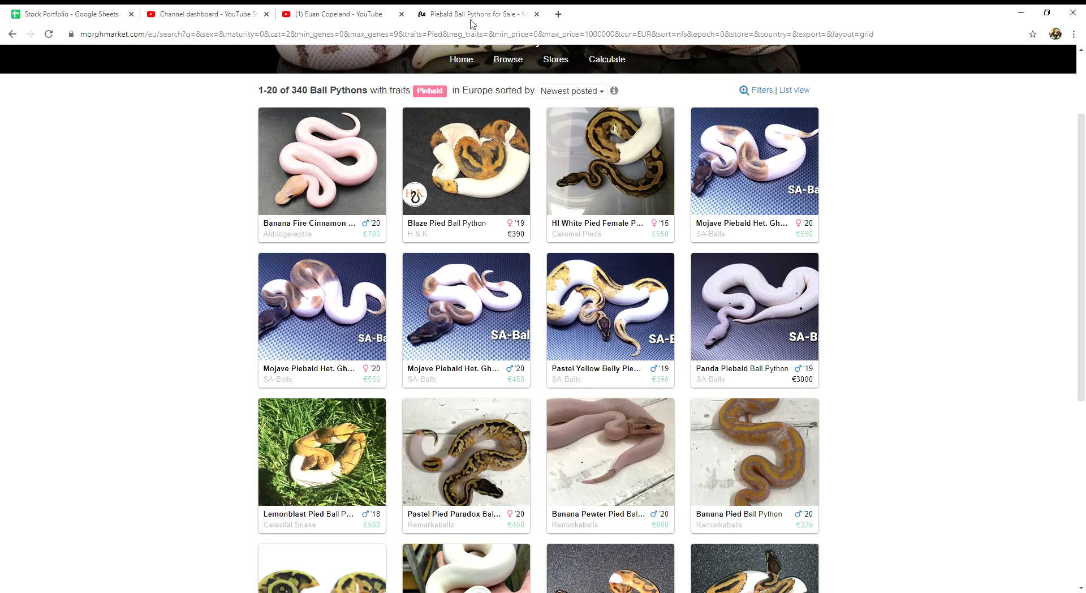
scroll(531, 401, down, 1)
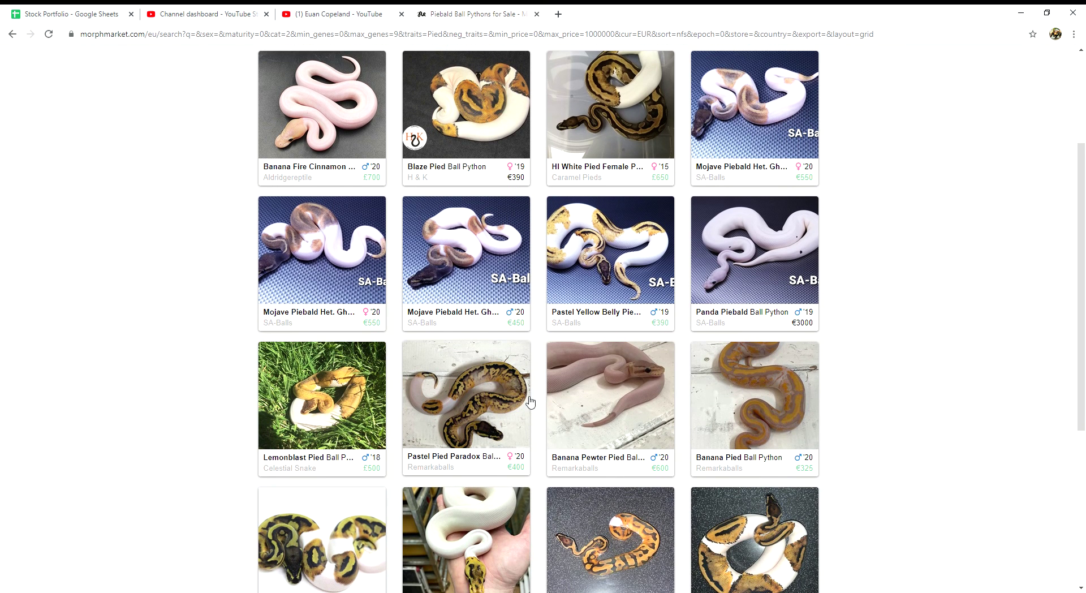
scroll(530, 402, down, 3)
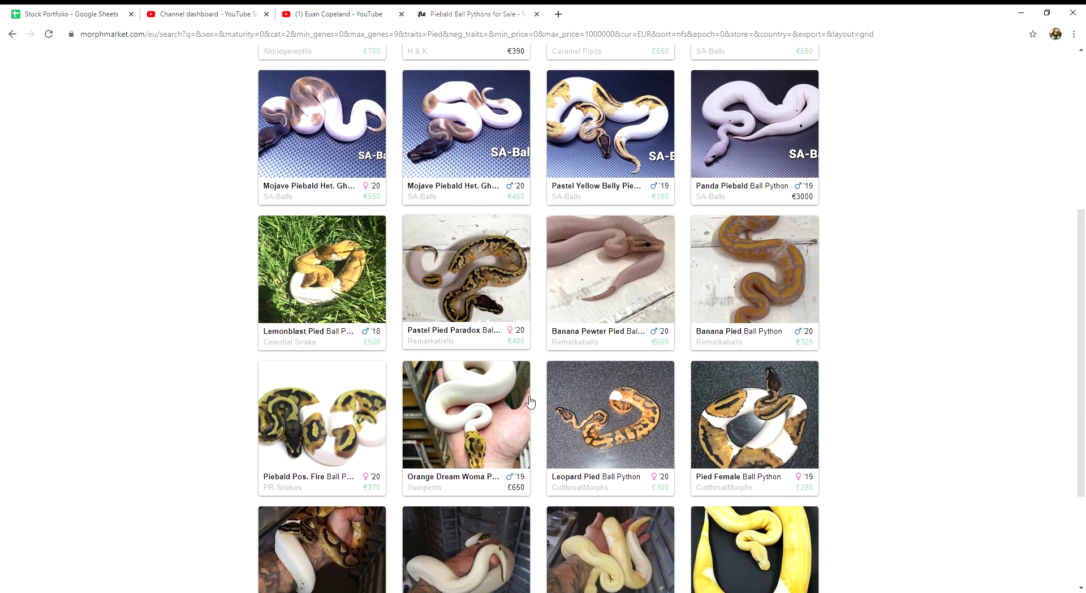
scroll(396, 433, down, 3)
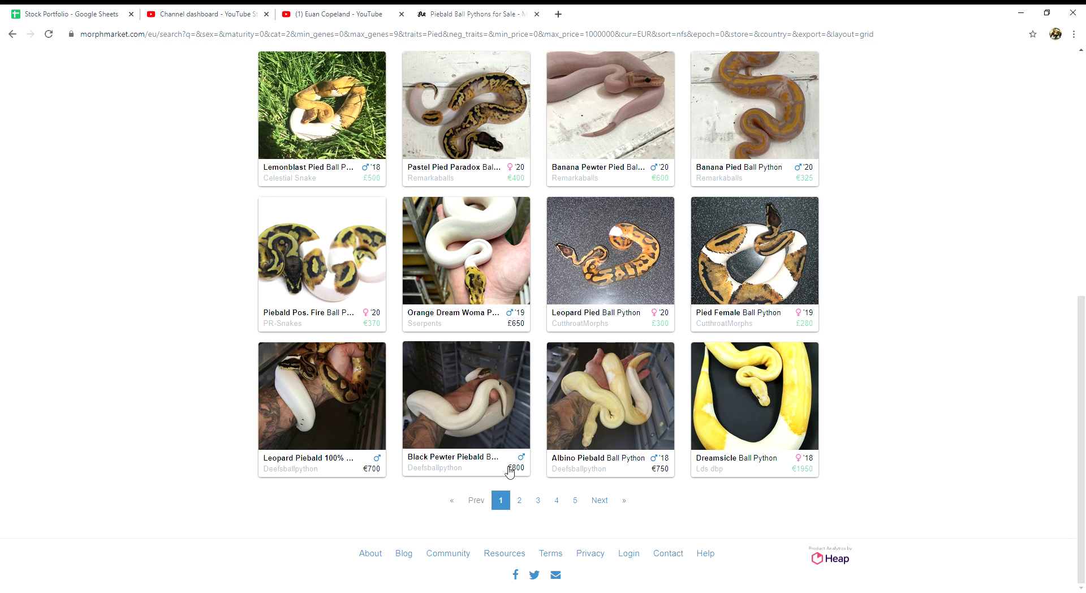
scroll(389, 463, up, 3)
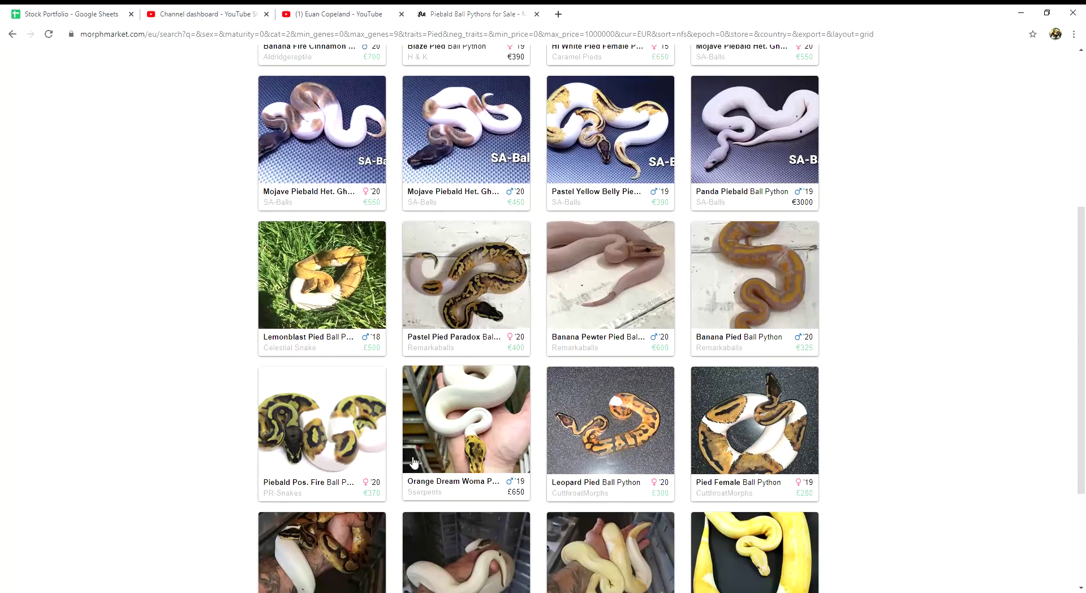
scroll(390, 461, up, 2)
scroll(417, 462, up, 3)
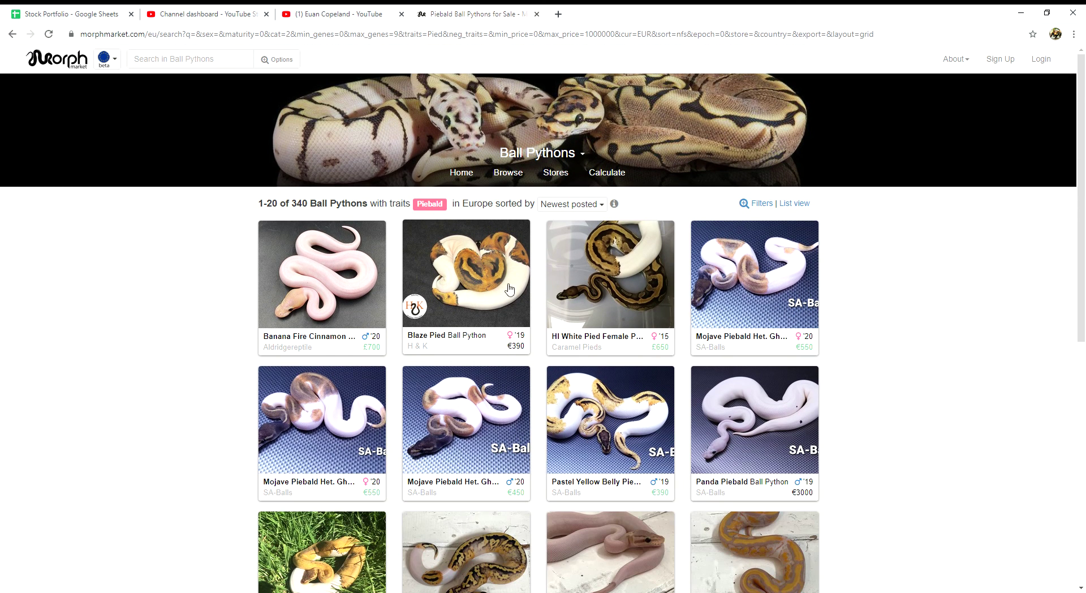
click(582, 158)
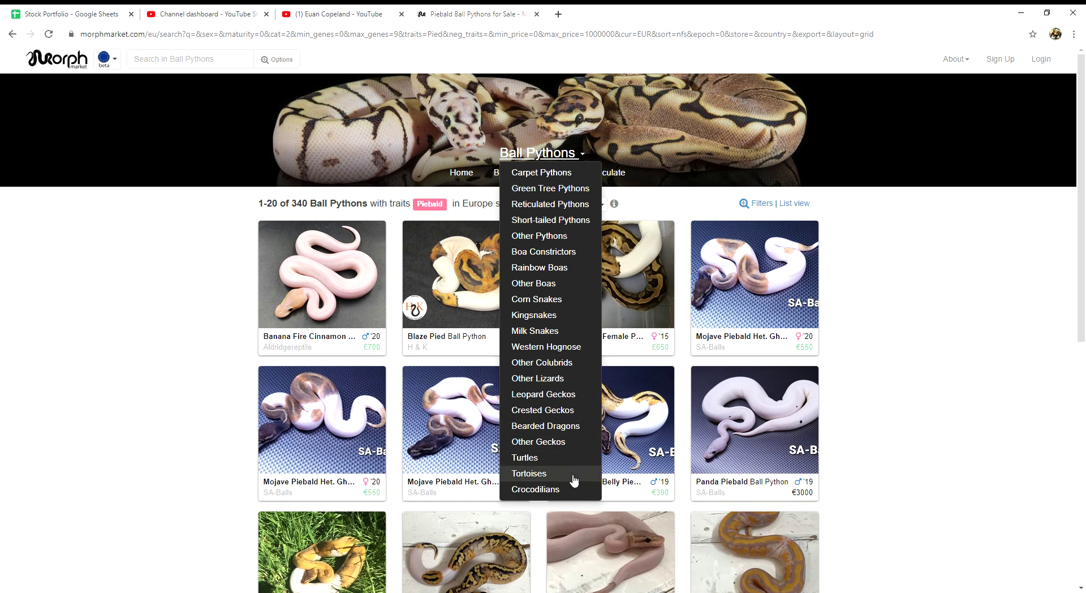
Switch back to the Stock Portfolio spreadsheet in Google Sheets and bring the workbook's first sheet names into view.
click(85, 12)
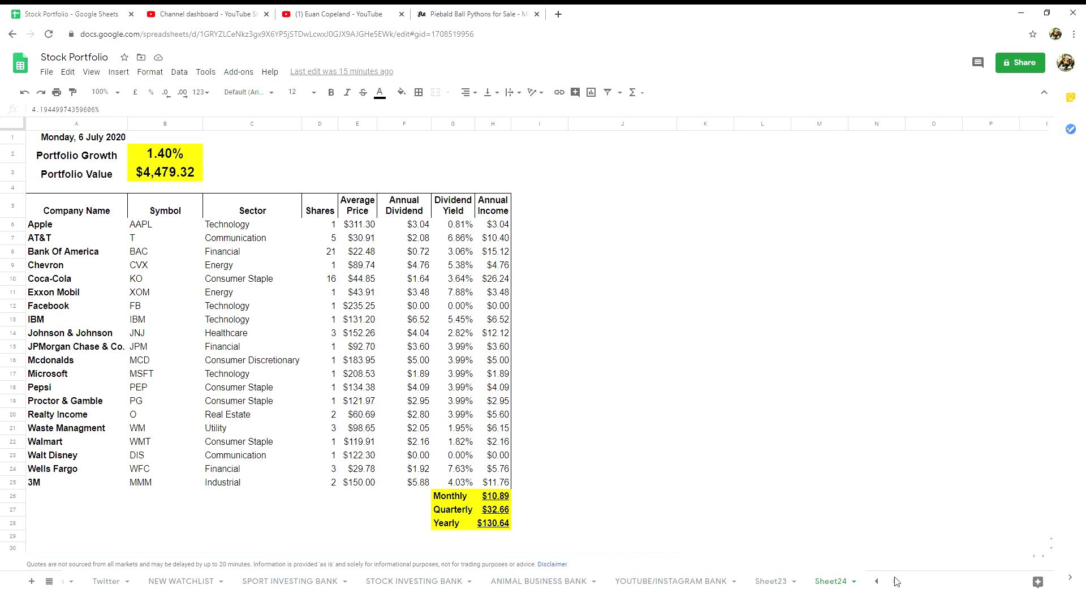
click(877, 581)
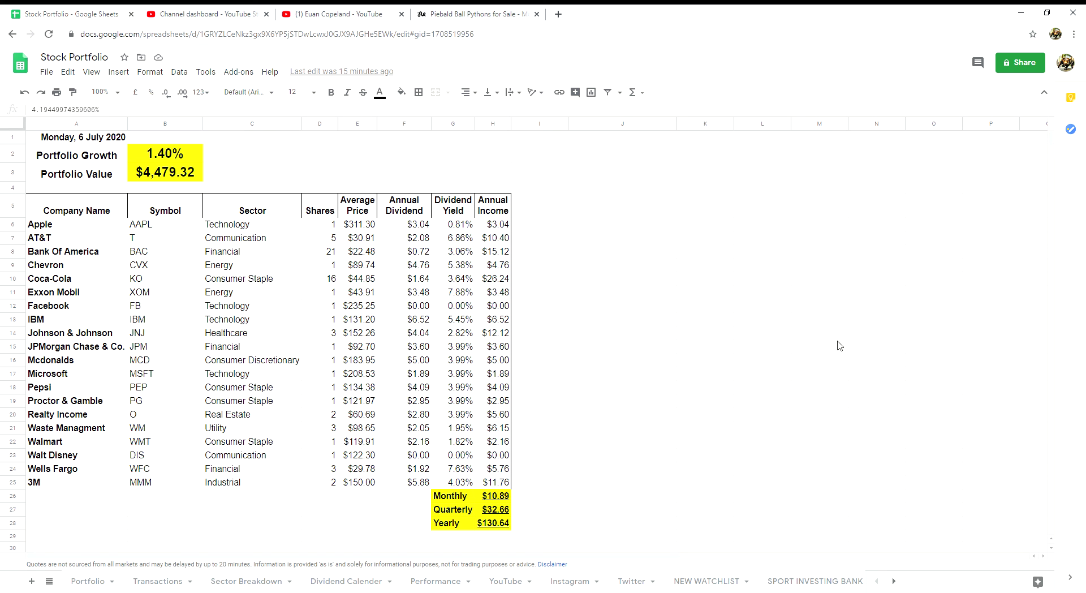